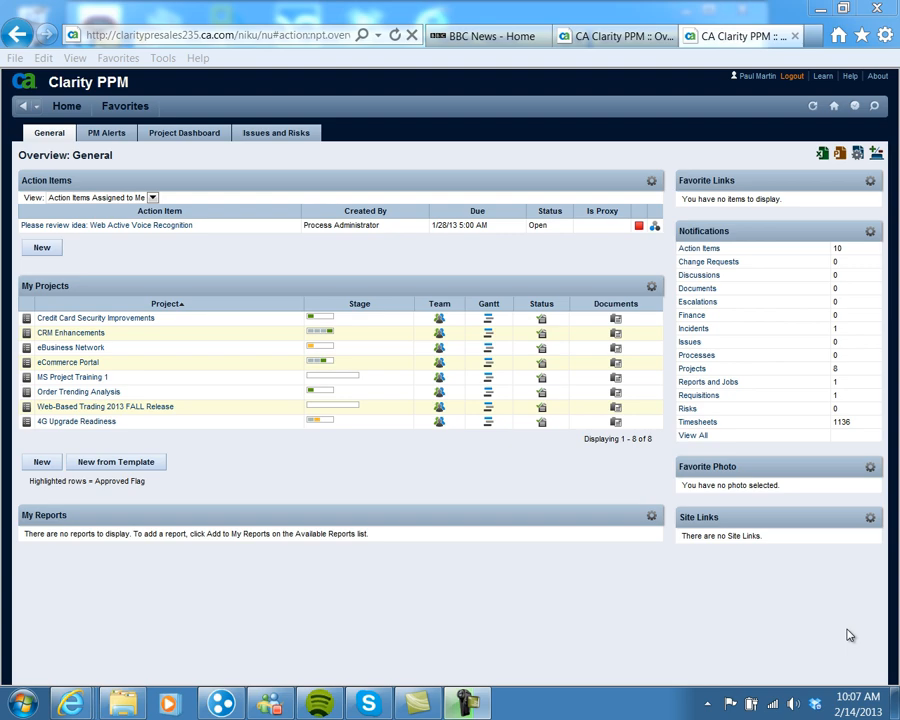
Examine the Home and Favorites navigation entries and the history of recently visited pages.
click(68, 112)
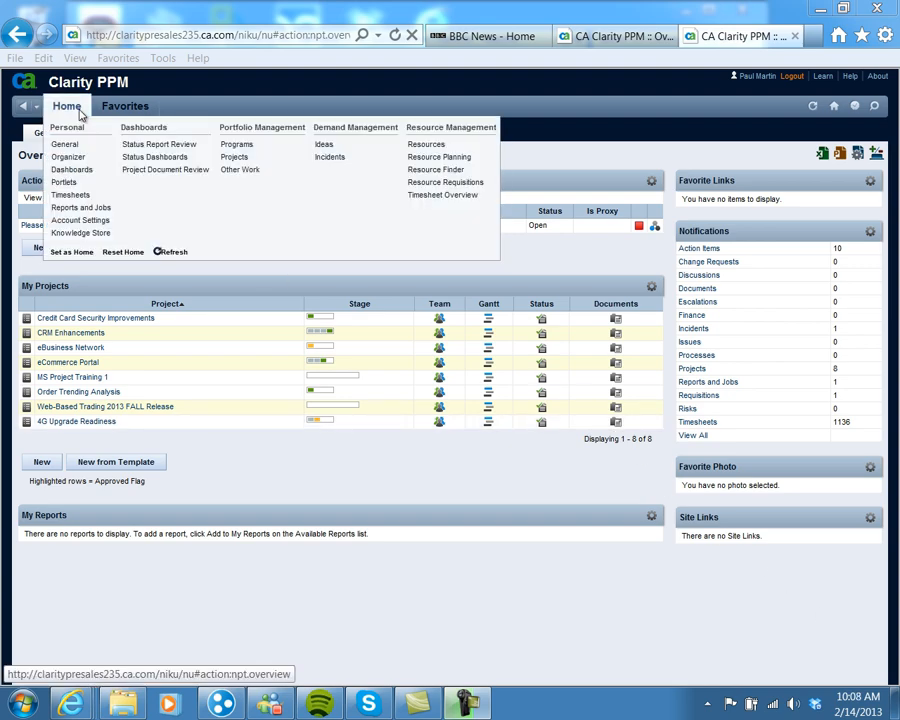
click(126, 110)
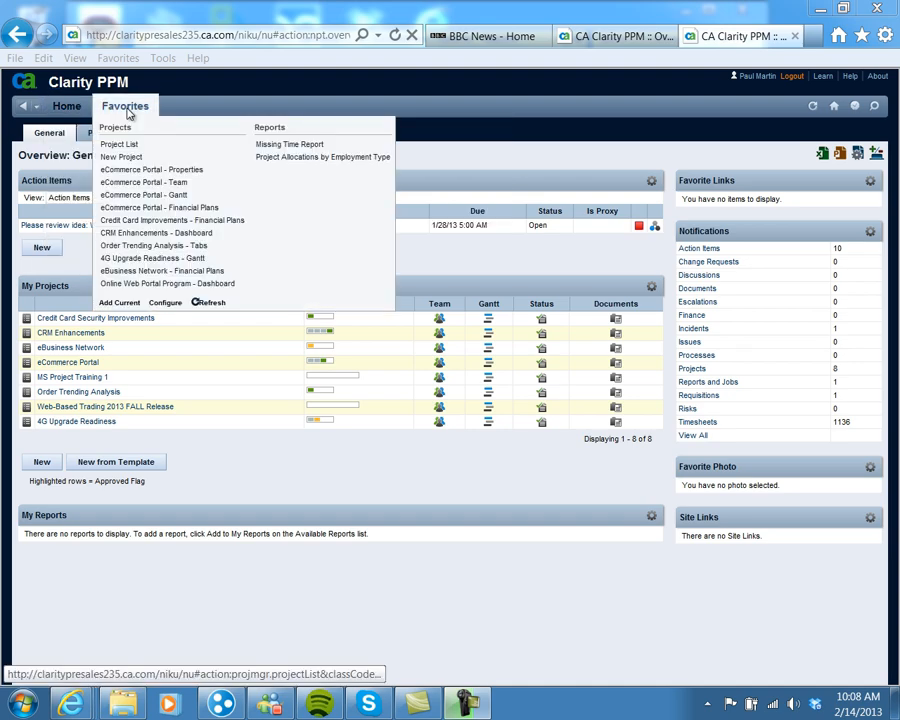
click(66, 110)
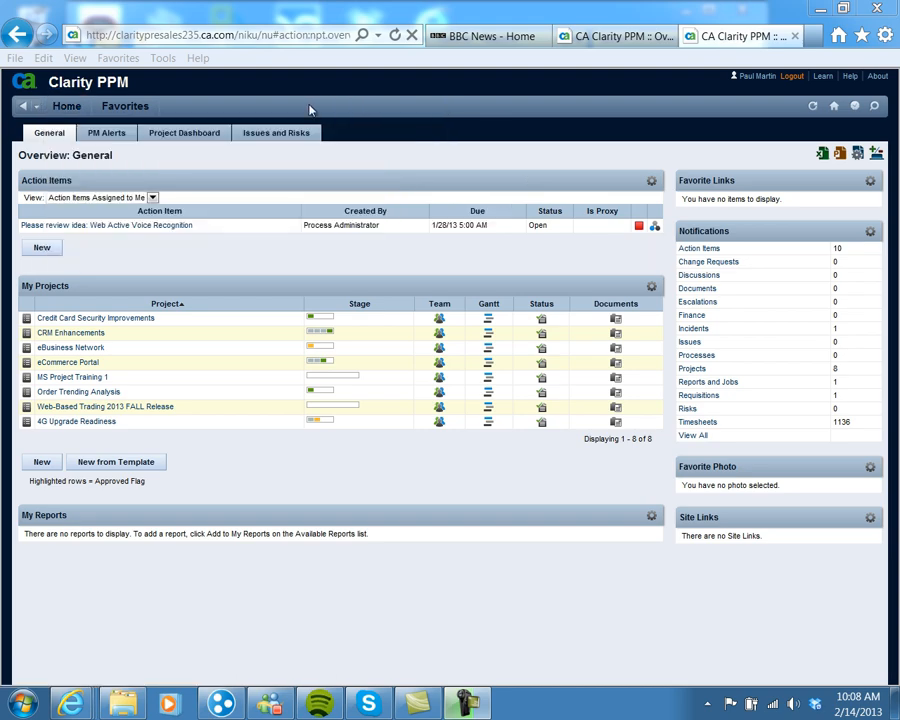
mouse_move(129, 116)
click(35, 110)
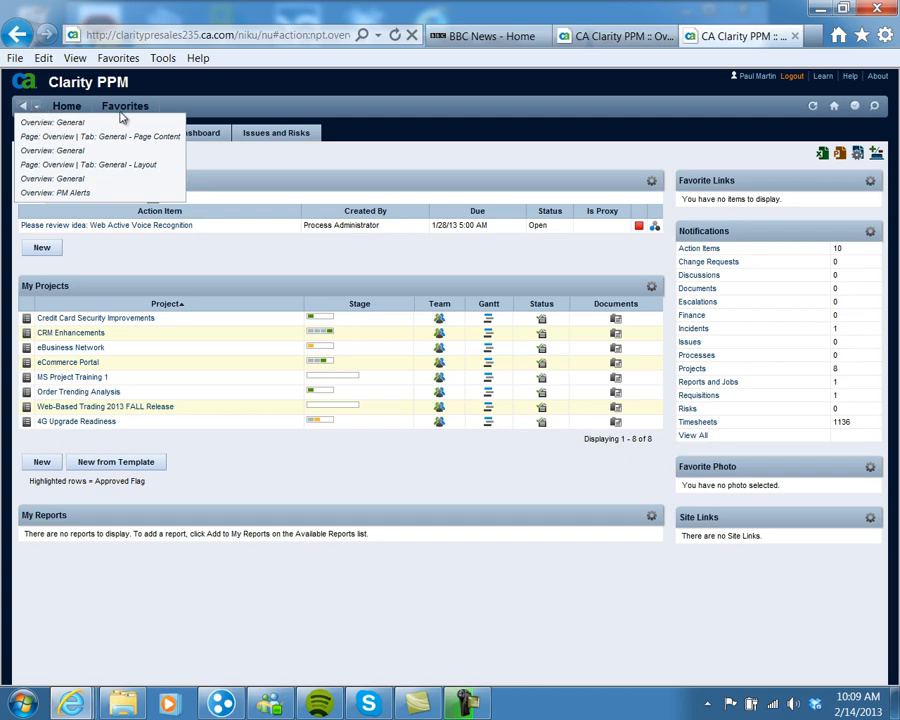
click(36, 111)
click(580, 140)
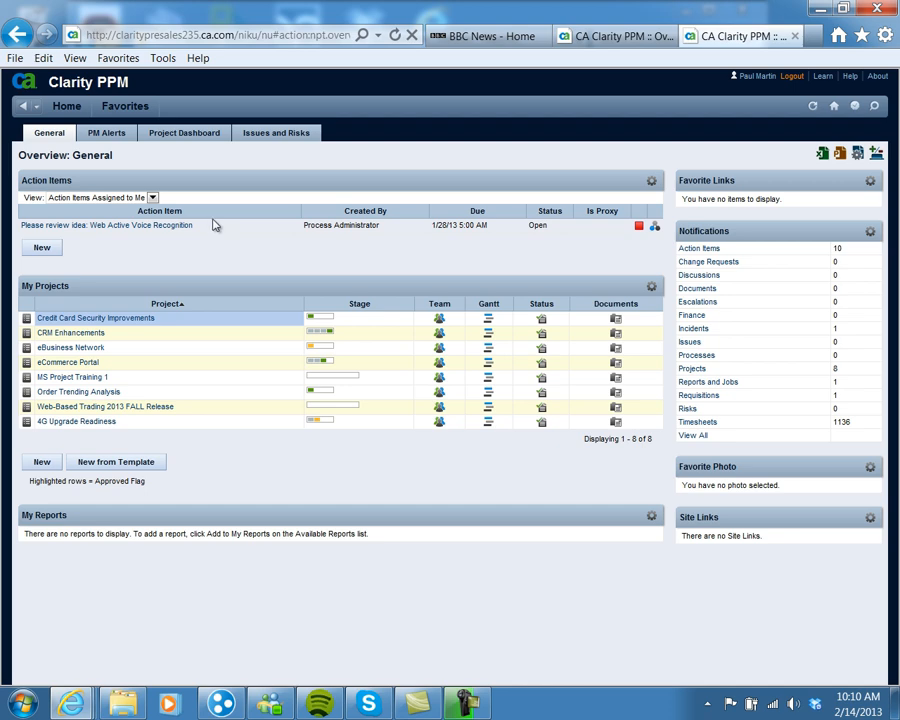
Filter the available page content by title "up" and add the dashboardMilestones Upcoming Milestones portlet to the General overview page.
click(858, 153)
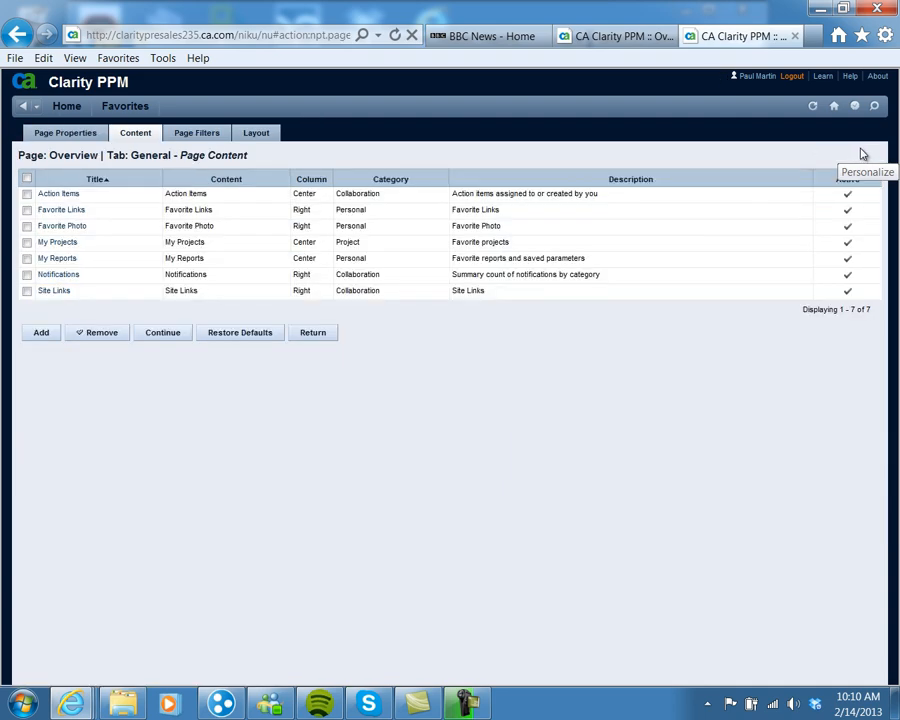
click(40, 335)
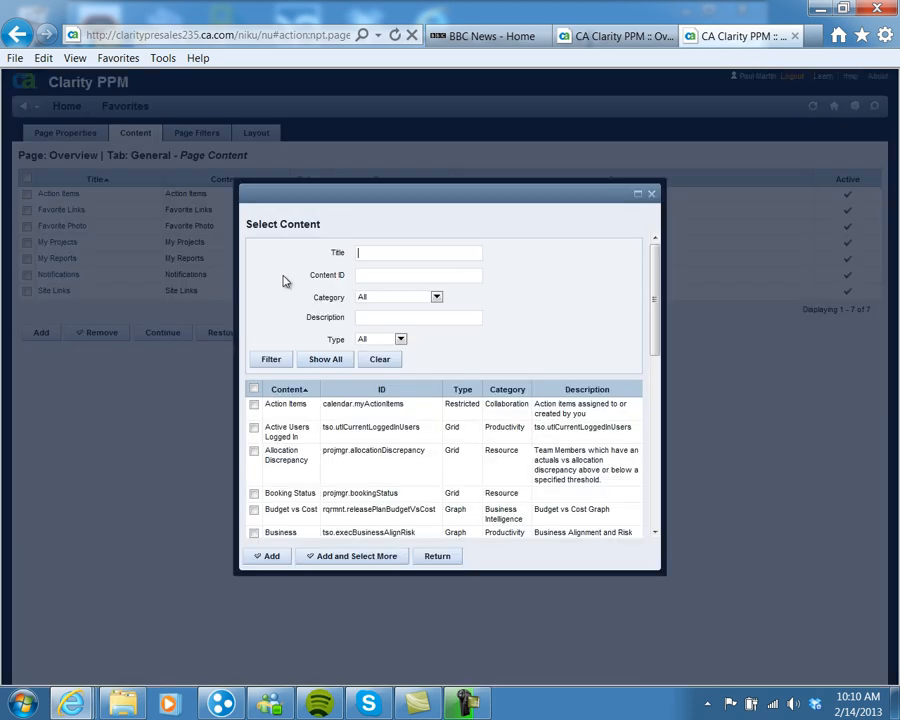
text(up)
click(273, 360)
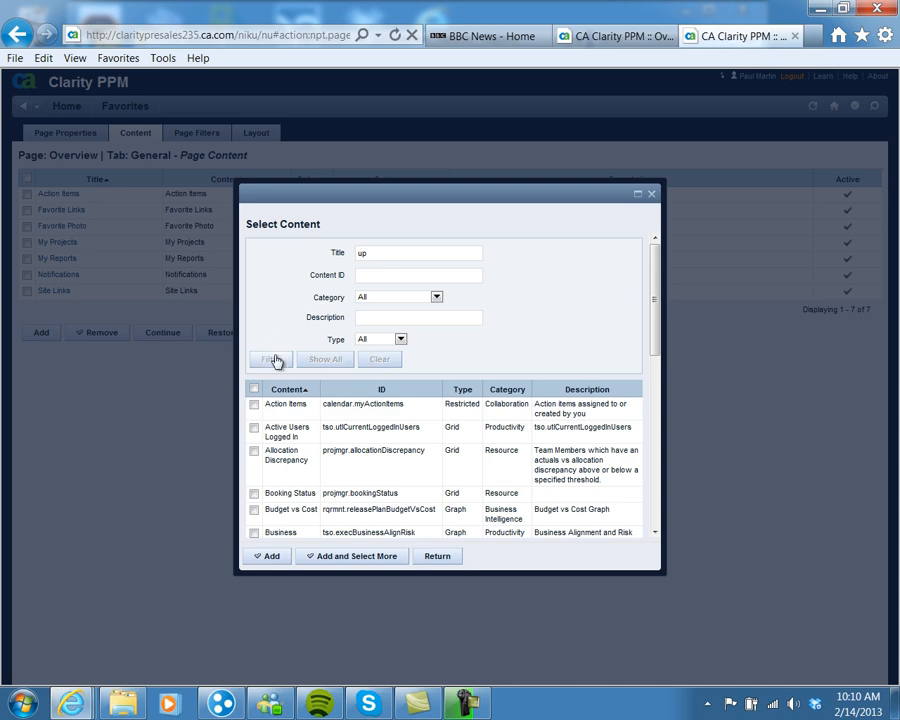
click(254, 404)
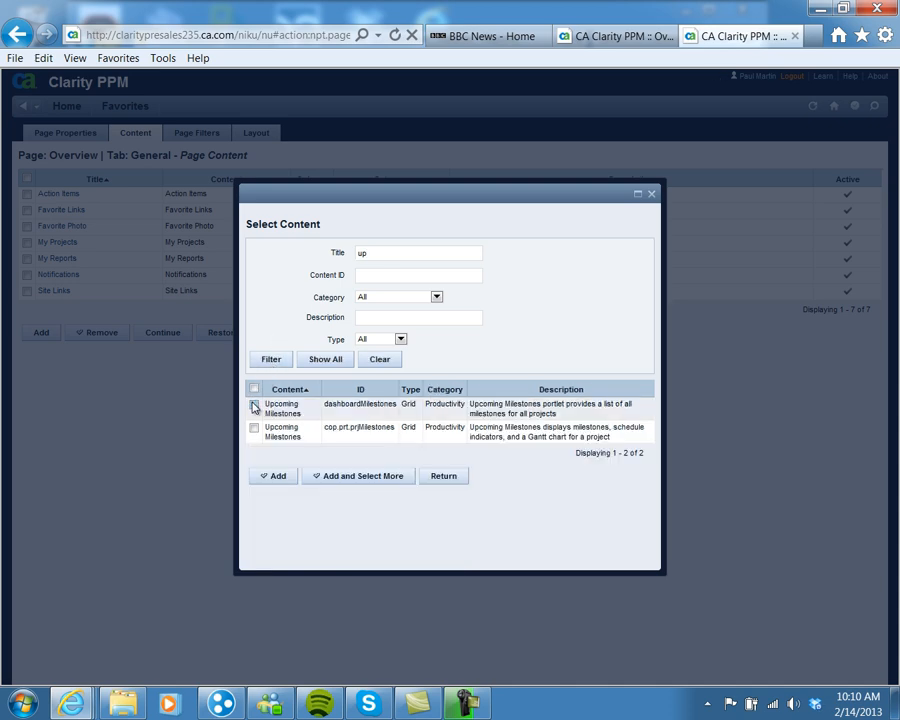
click(273, 480)
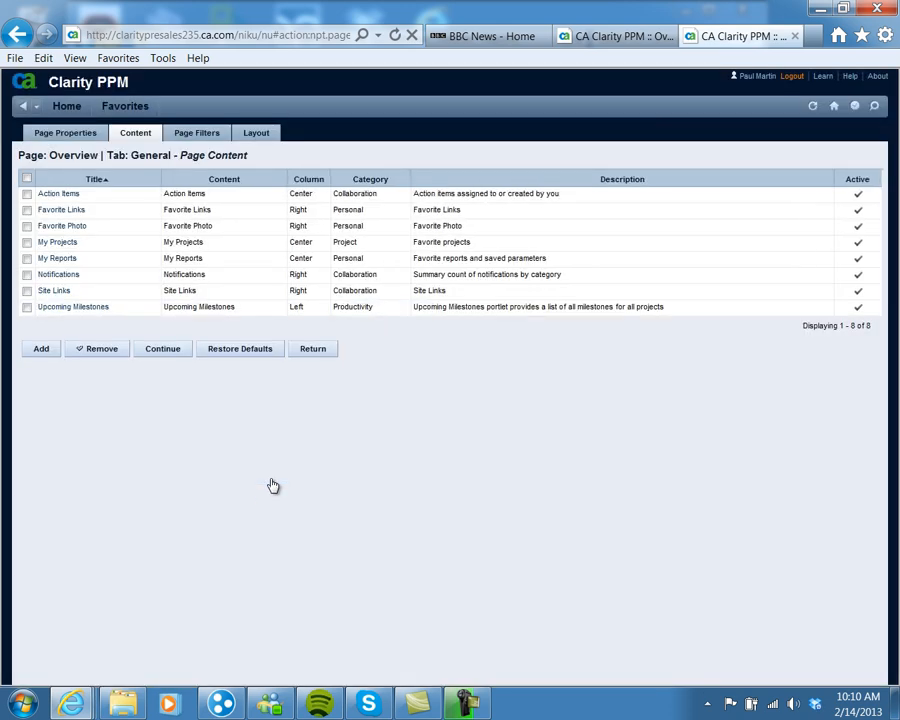
Move Upcoming Milestones to the center column of the General page layout, save it and check the portlet on the page.
click(261, 136)
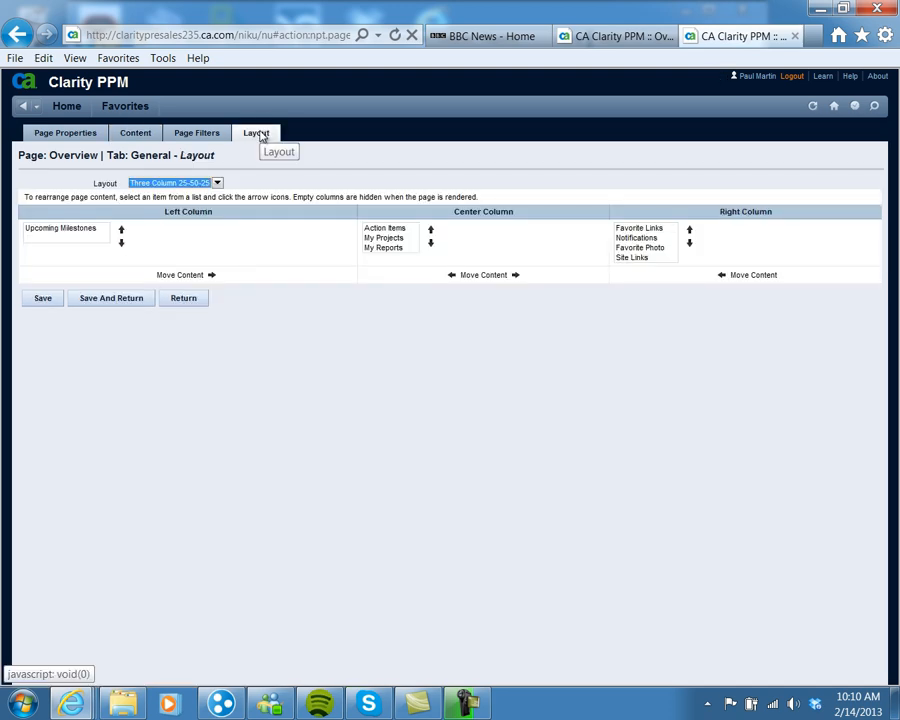
click(89, 231)
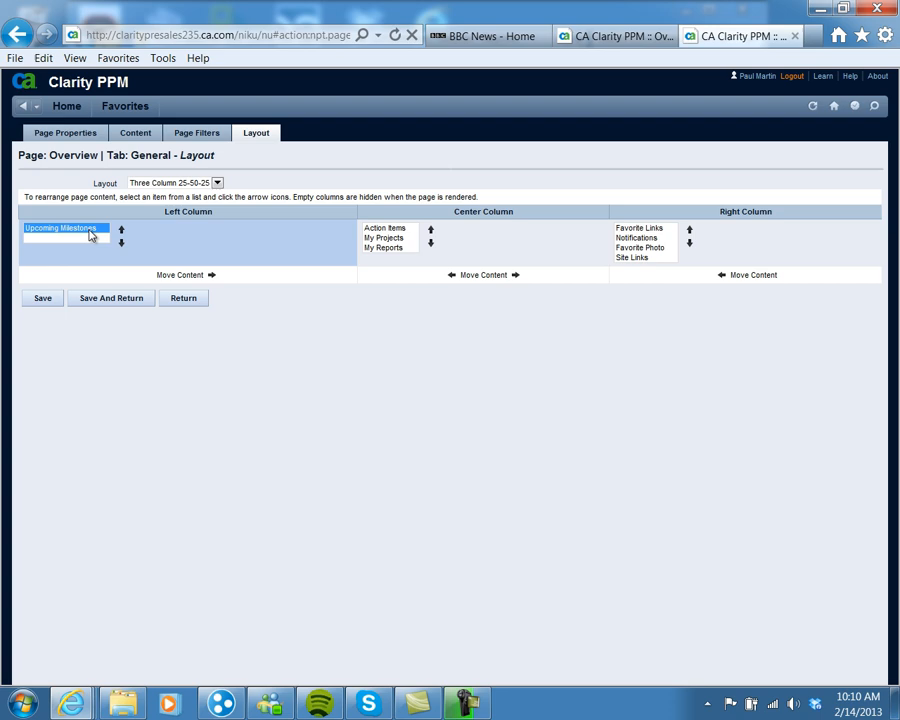
click(211, 276)
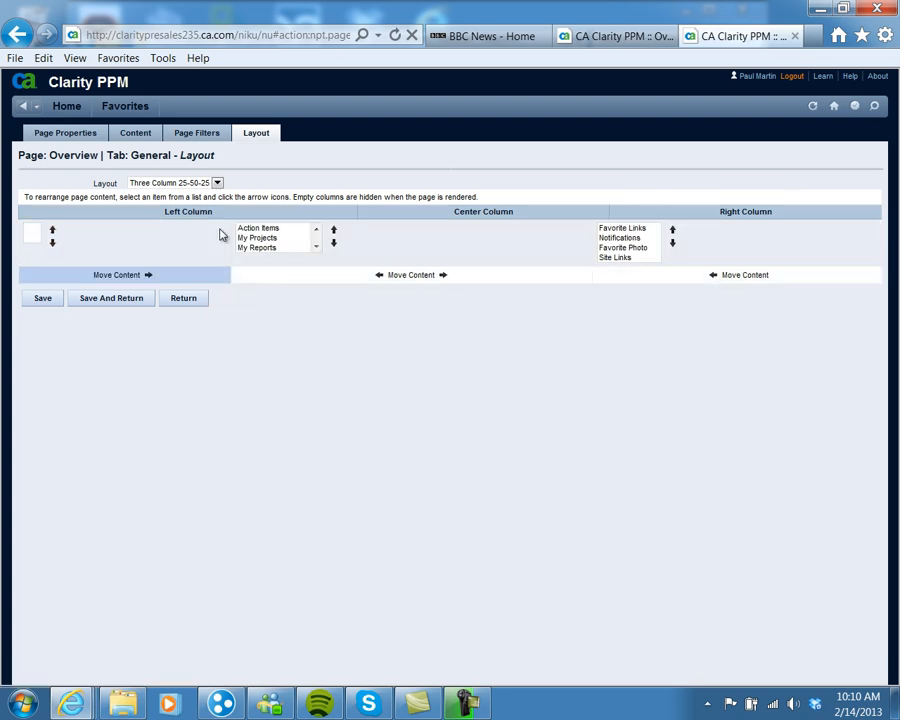
click(335, 244)
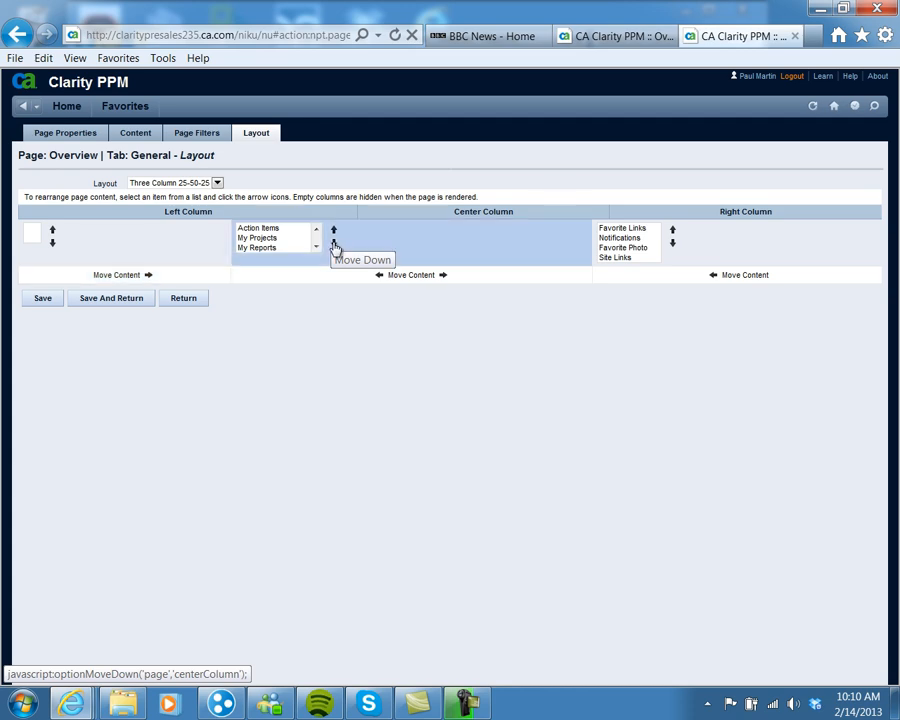
click(317, 247)
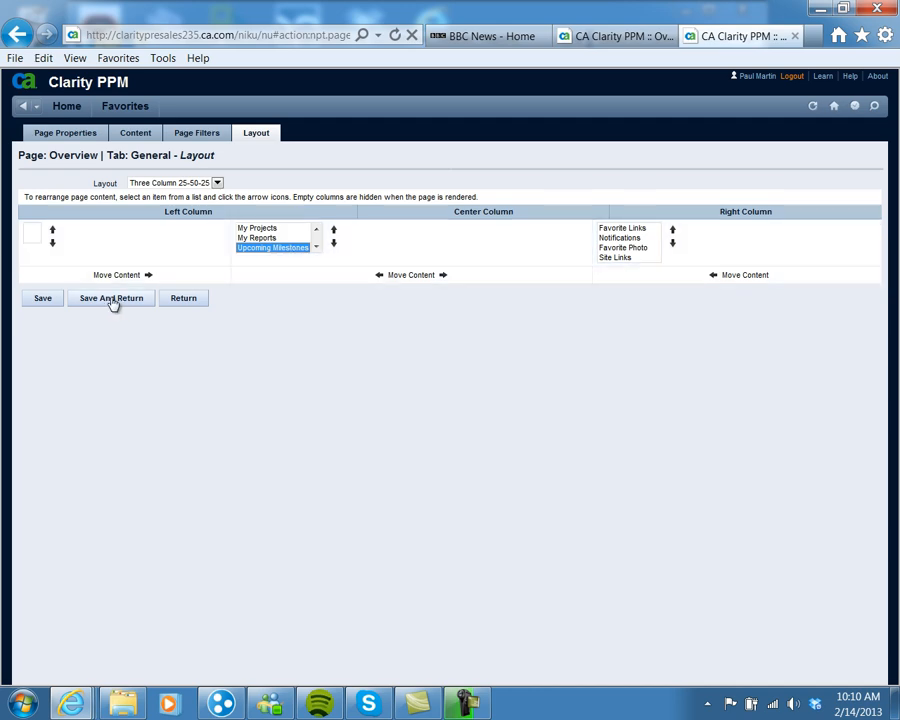
click(113, 300)
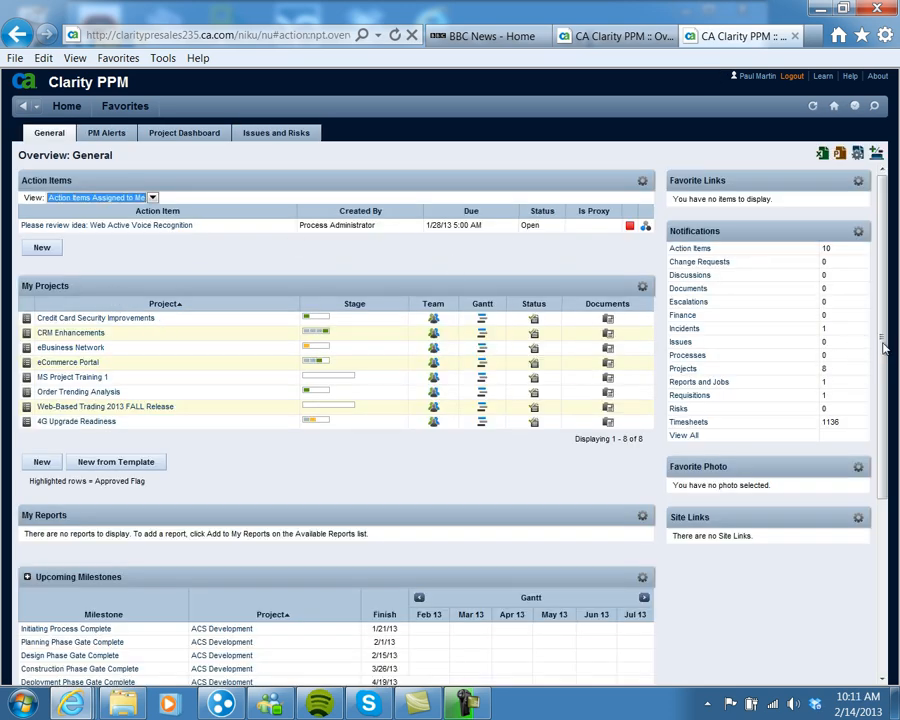
scroll(880, 353, down, 1)
scroll(598, 446, down, 3)
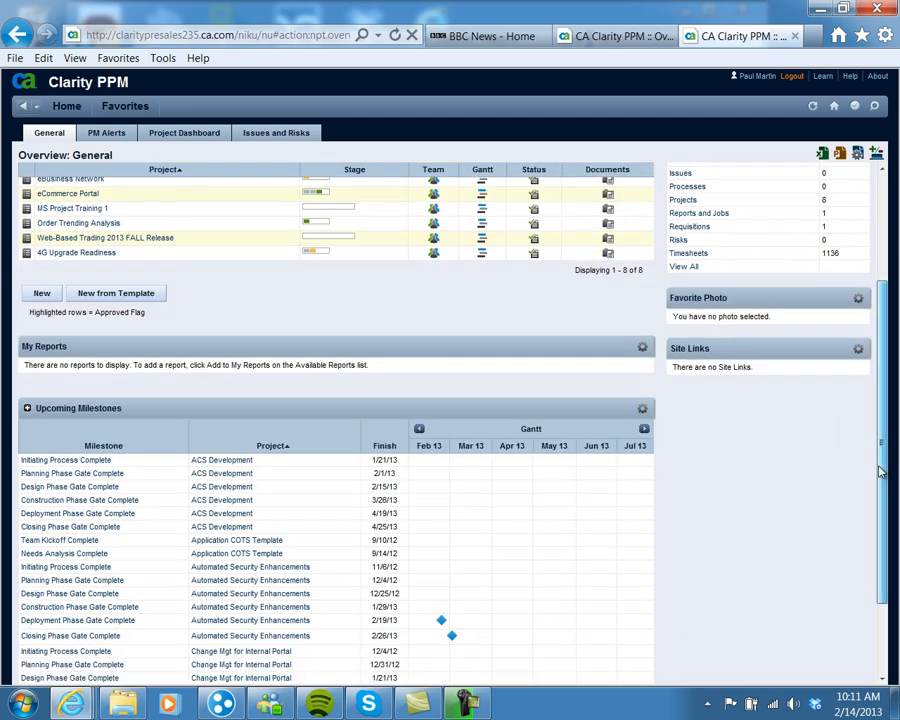
drag(881, 445, 885, 335)
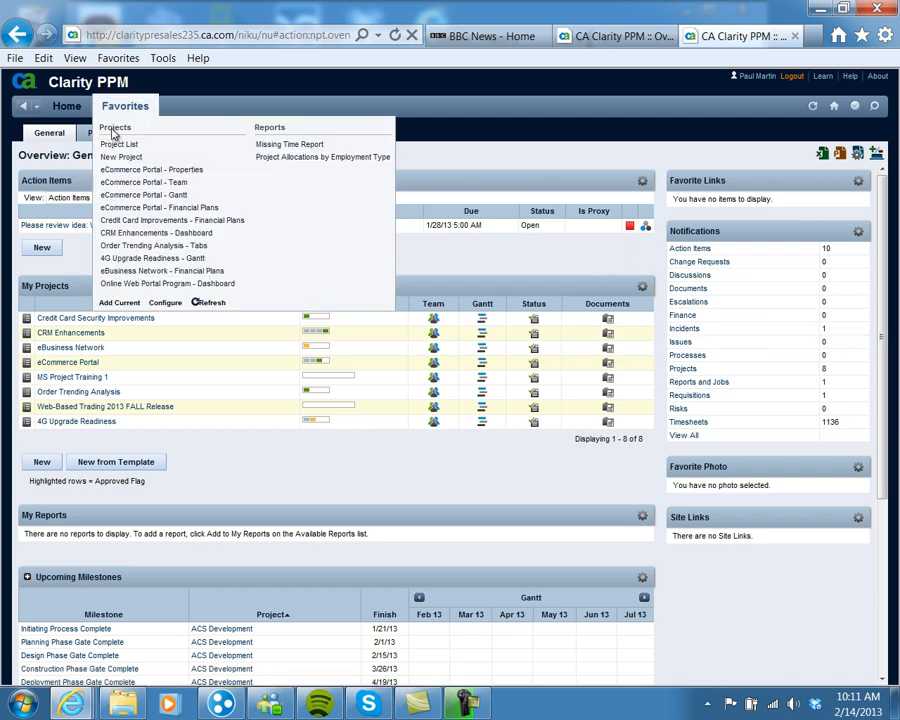
Open the Capacity vs. Demand by Role report from the available reports and review its parameter, scheduling, notification and sharing settings.
mouse_move(68, 112)
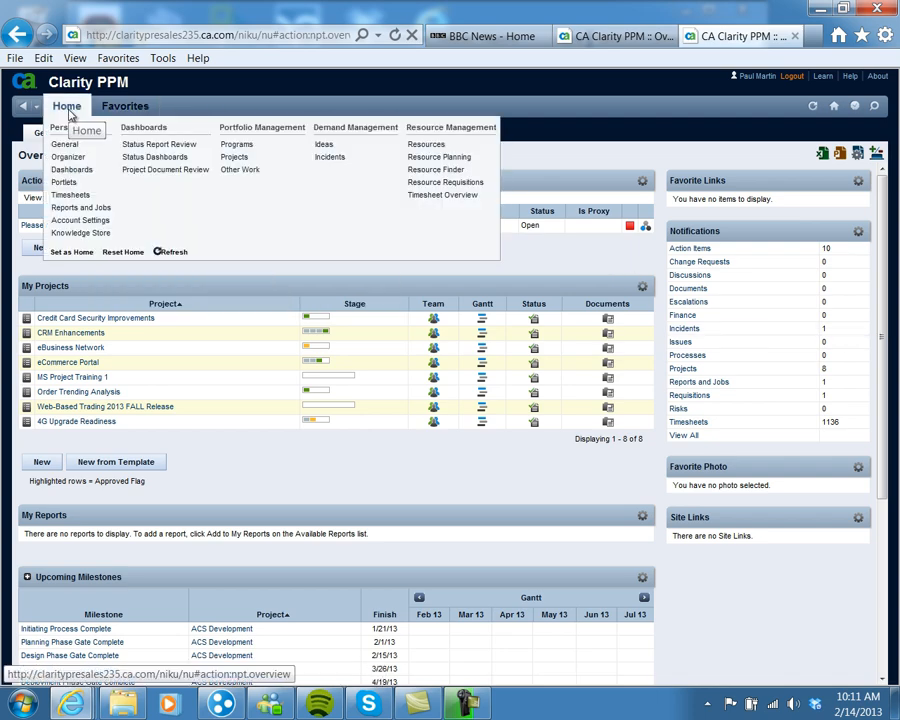
click(82, 207)
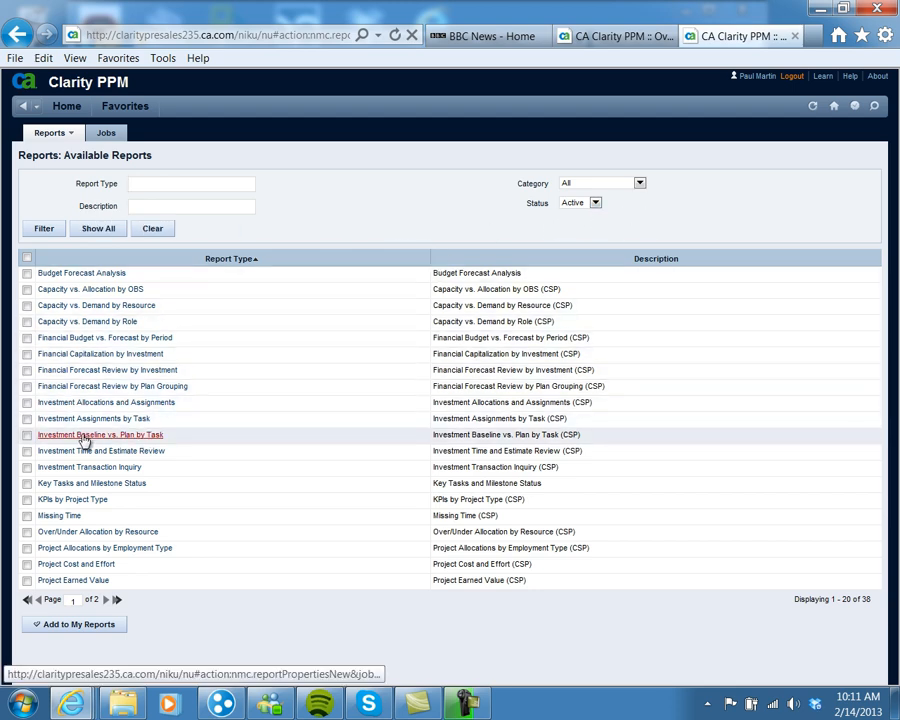
click(82, 328)
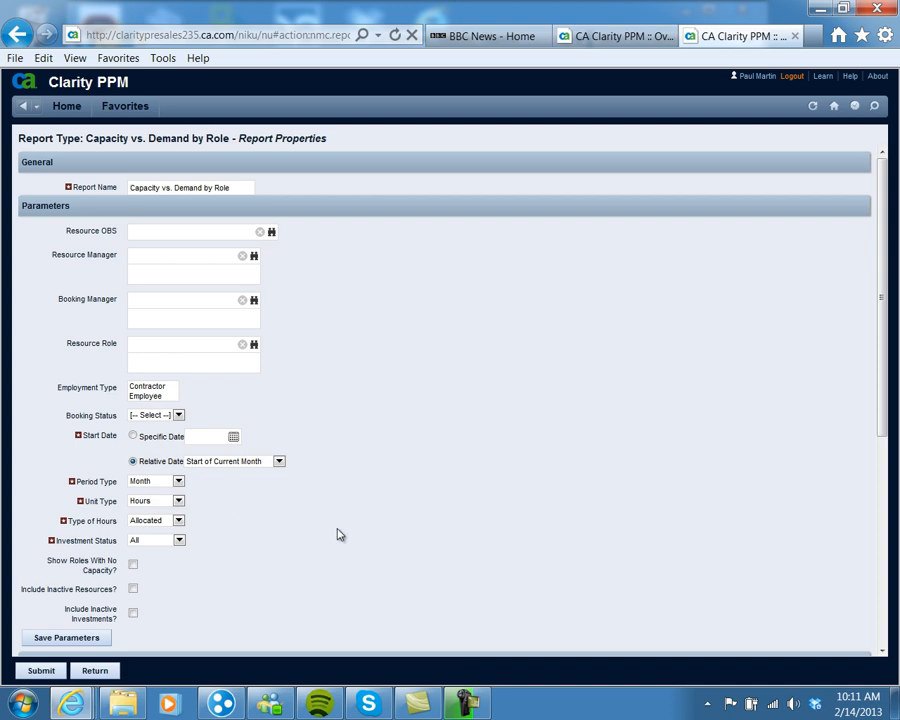
scroll(882, 394, down, 3)
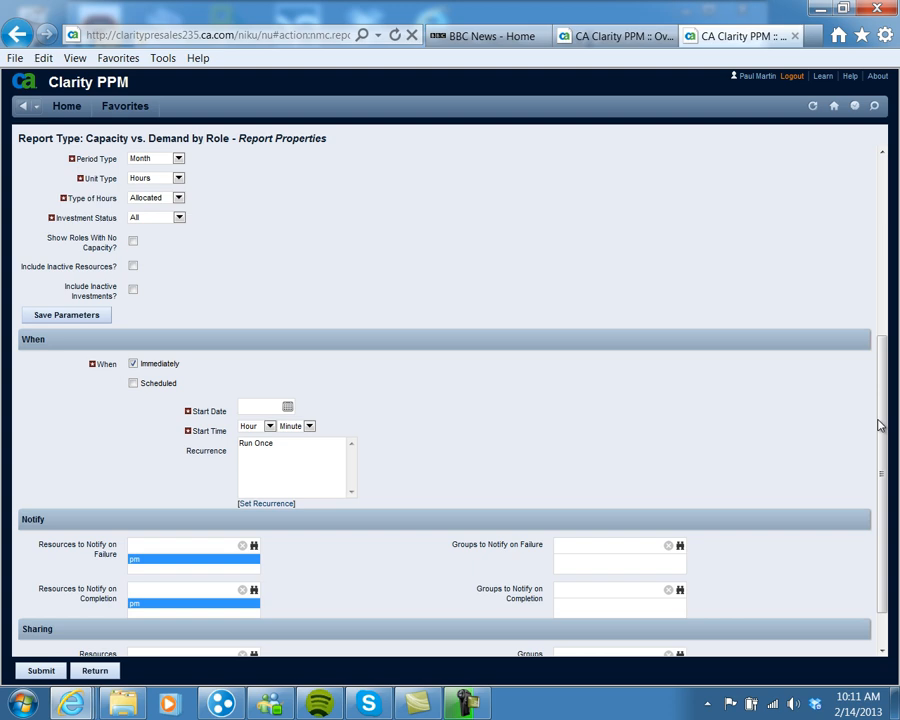
drag(878, 425, 878, 467)
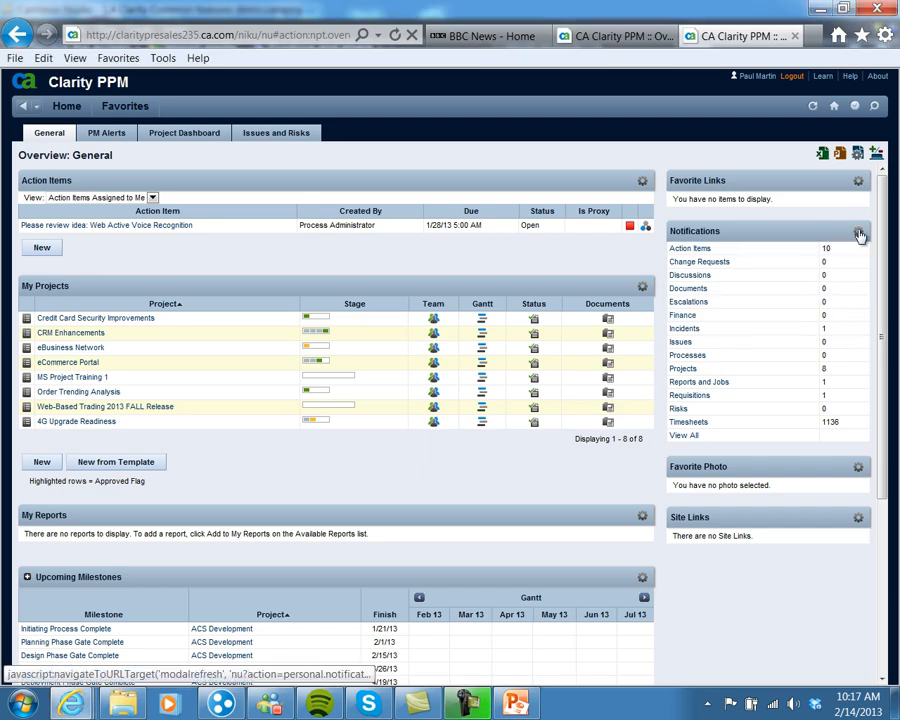
Open the configuration of the Notifications portlet on the General overview page.
click(859, 233)
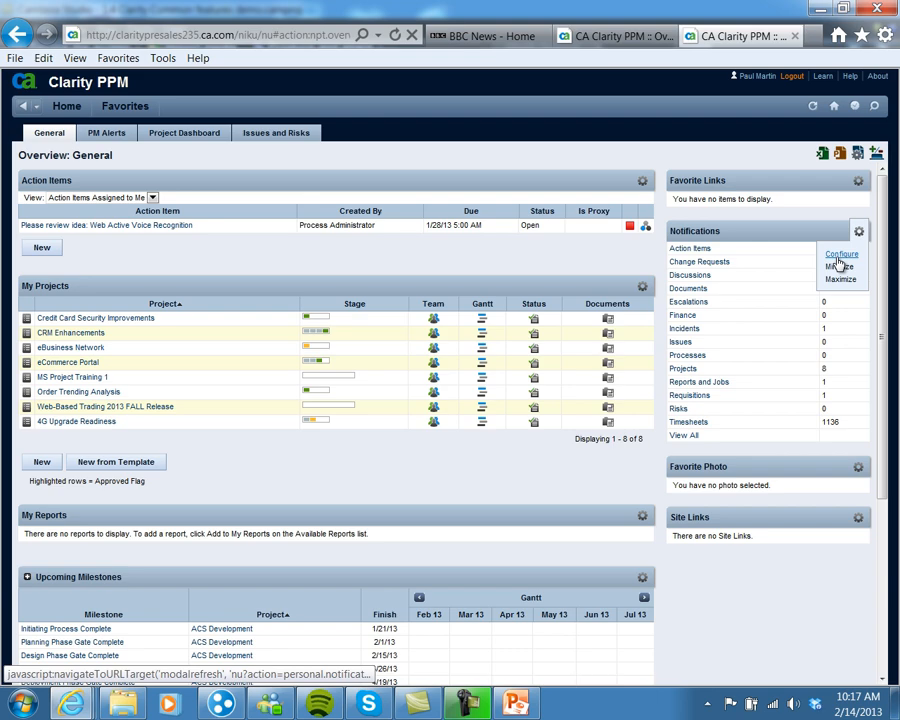
click(837, 258)
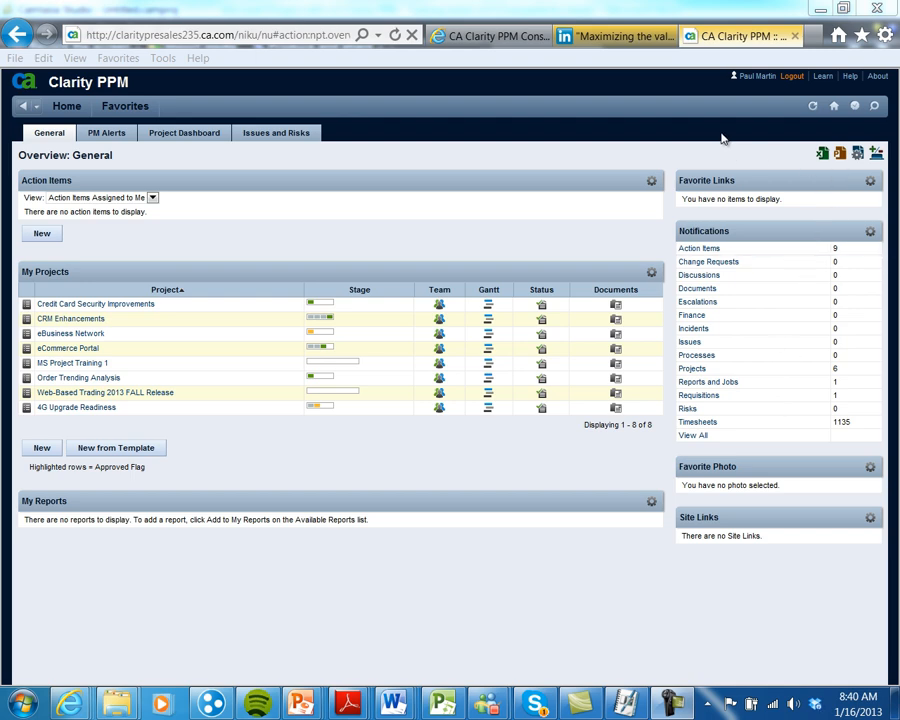
Open the timesheet for 12/31/12 - 1/6/13 and populate it with the assigned tasks.
click(856, 108)
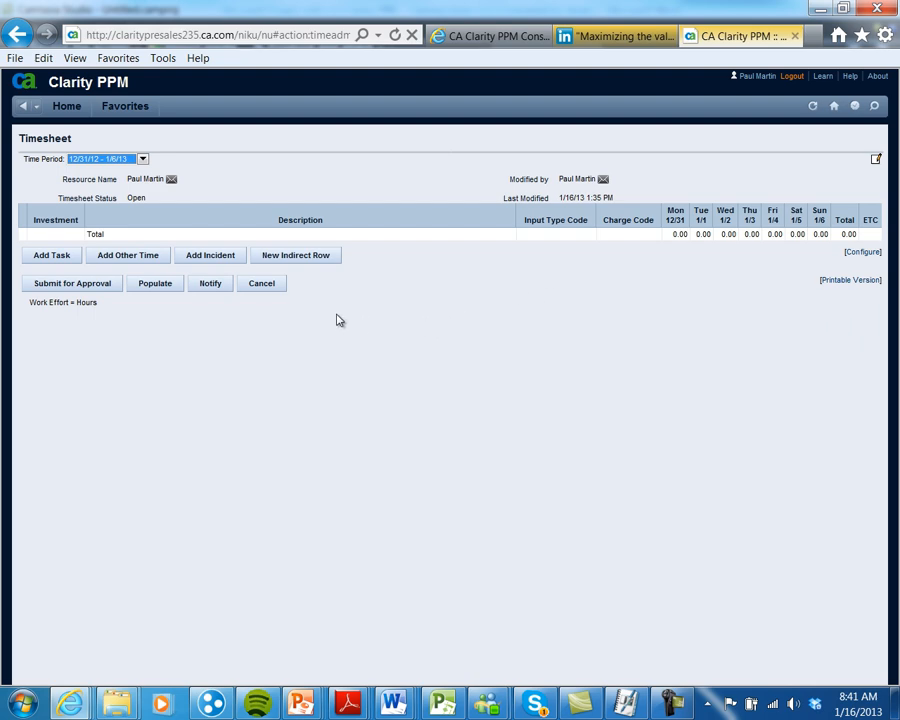
click(164, 286)
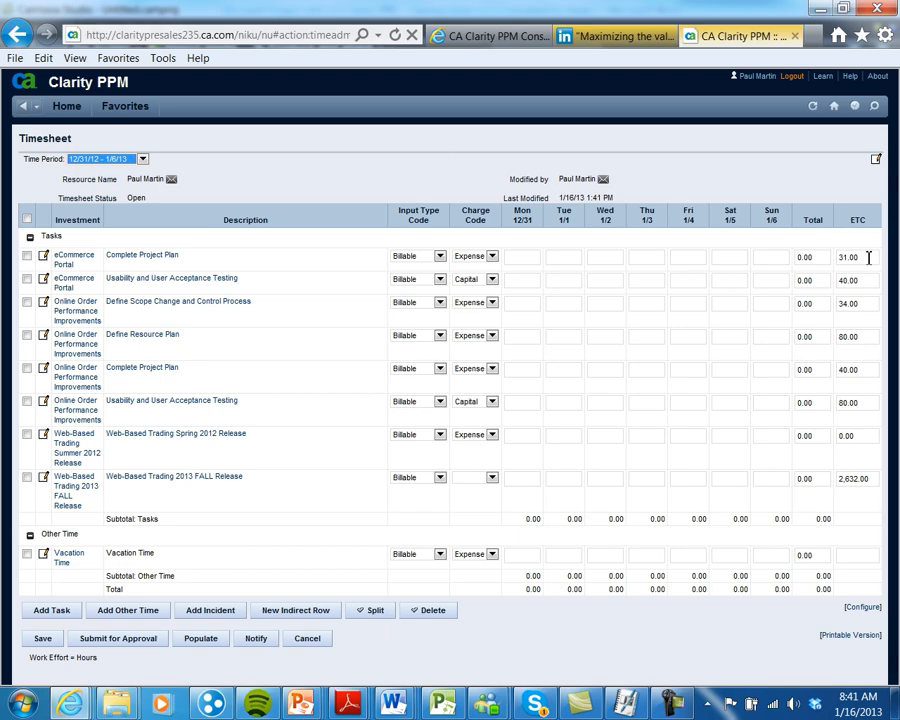
Enter Monday hours: eCommerce Portal project plan 2 and acceptance testing 1; Online Order resource plan 2 and project plan 2.
click(521, 258)
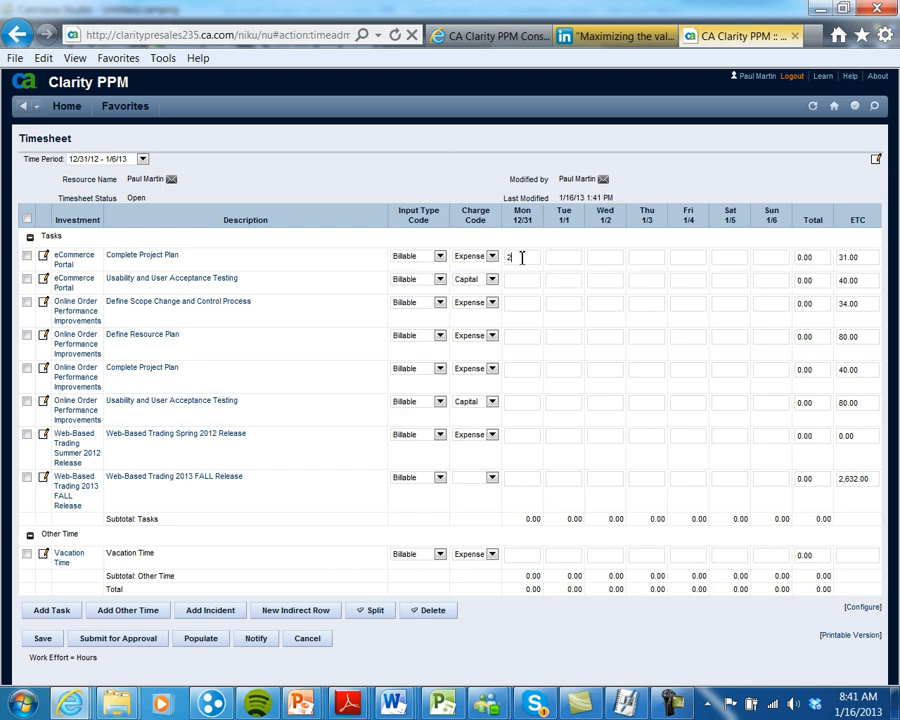
click(519, 281)
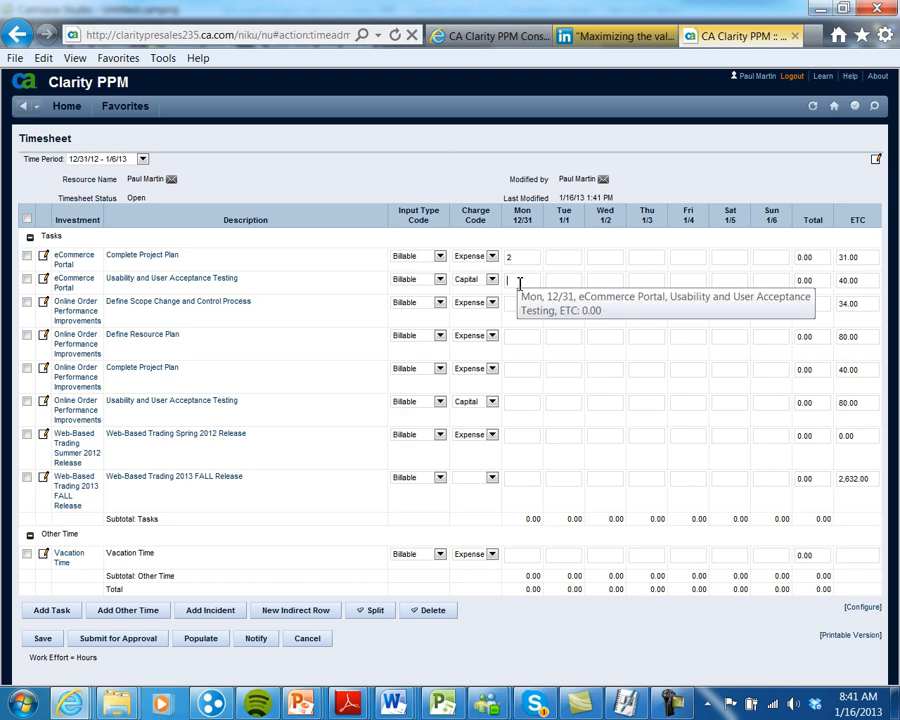
text(1)
click(522, 341)
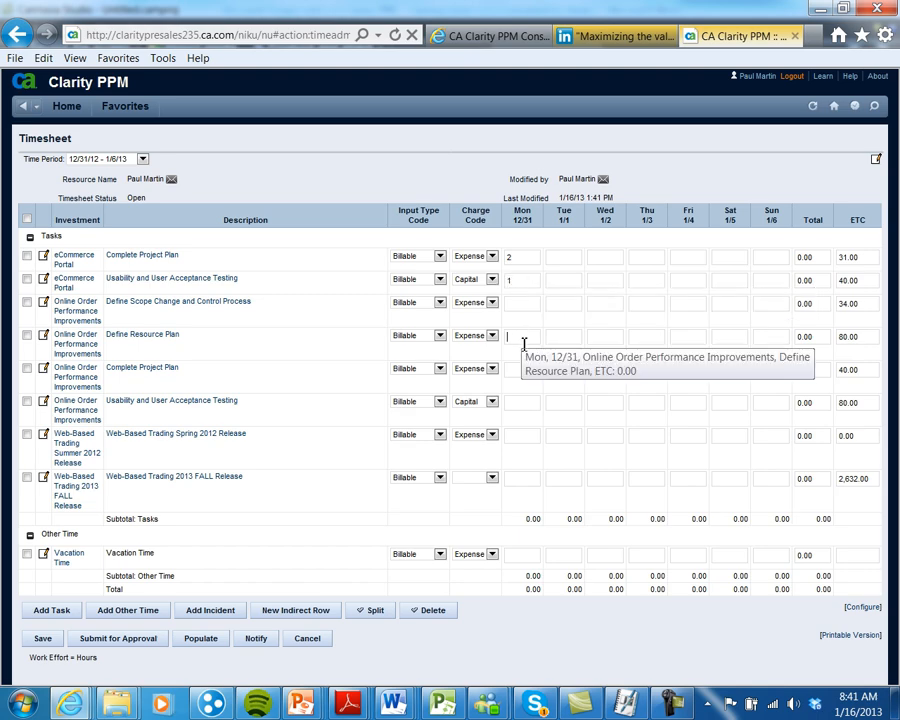
text(2)
click(519, 371)
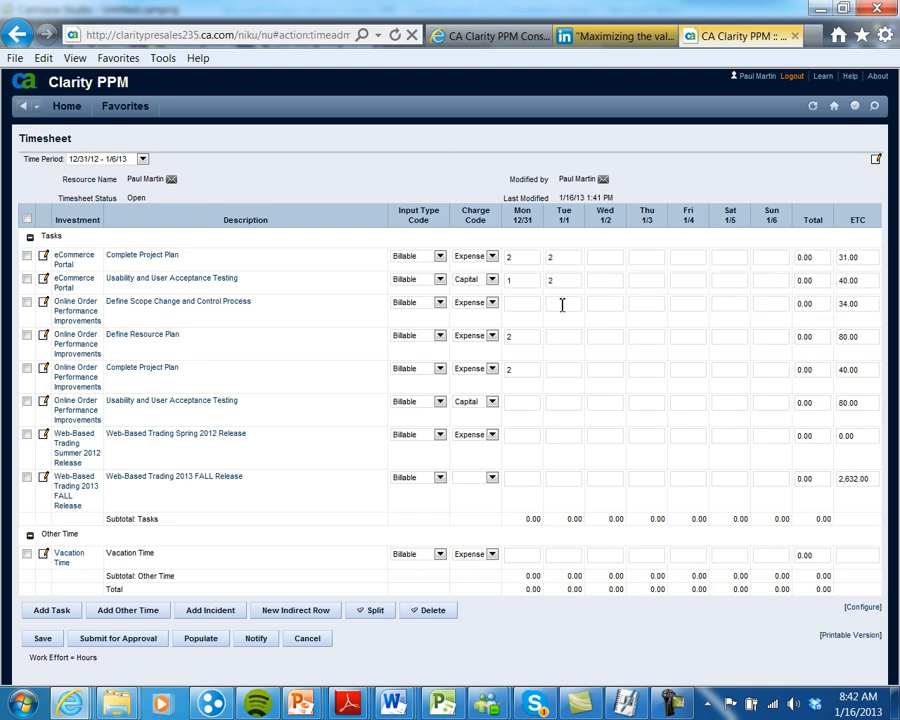
Enter Tuesday hours of 2 and 2 for eCommerce Portal, 3 and 2 for Online Order's resource and project plans, and save the timesheet.
click(557, 338)
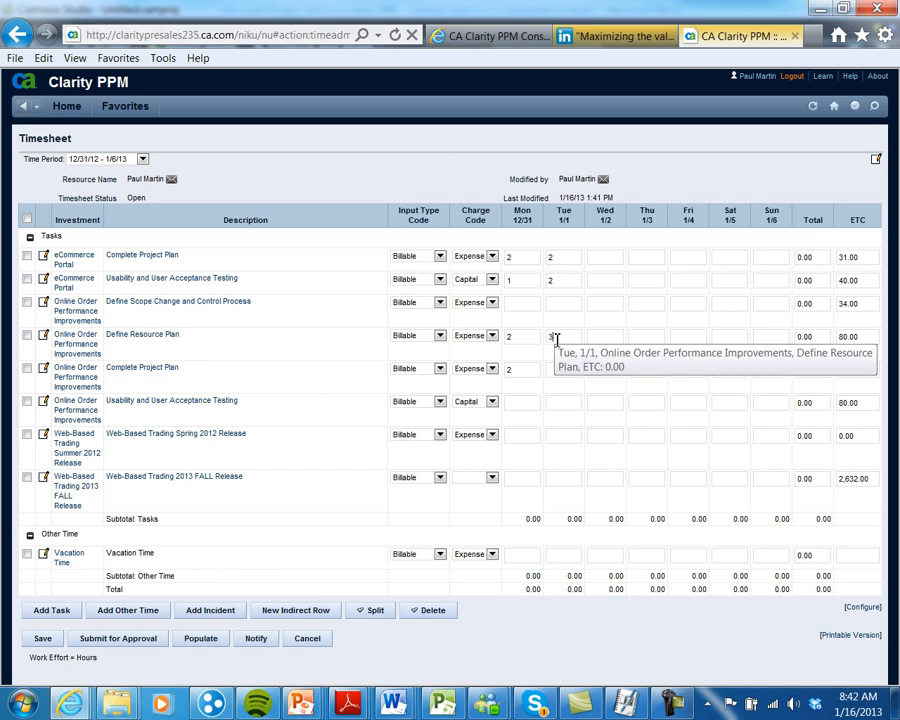
text(3)
click(561, 371)
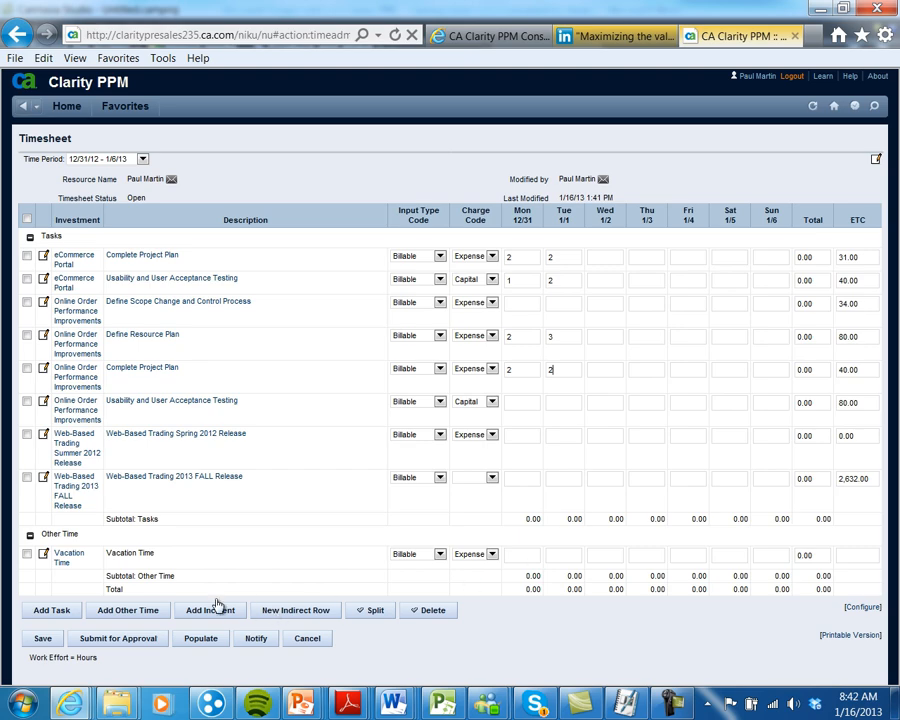
click(43, 639)
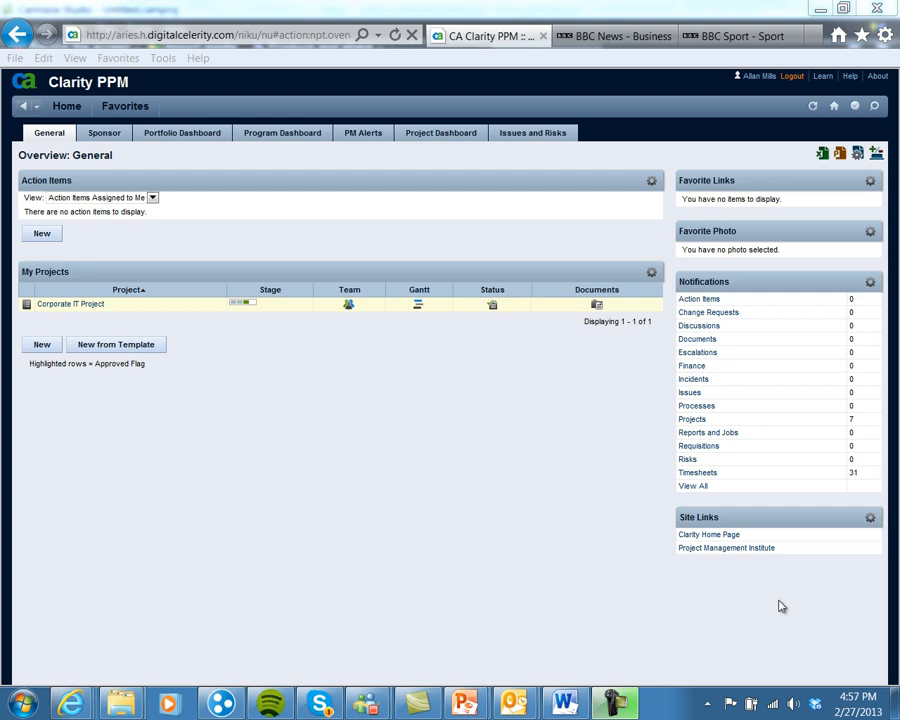
Remove the Favorite Photo portlet from the content of the General overview page.
click(858, 157)
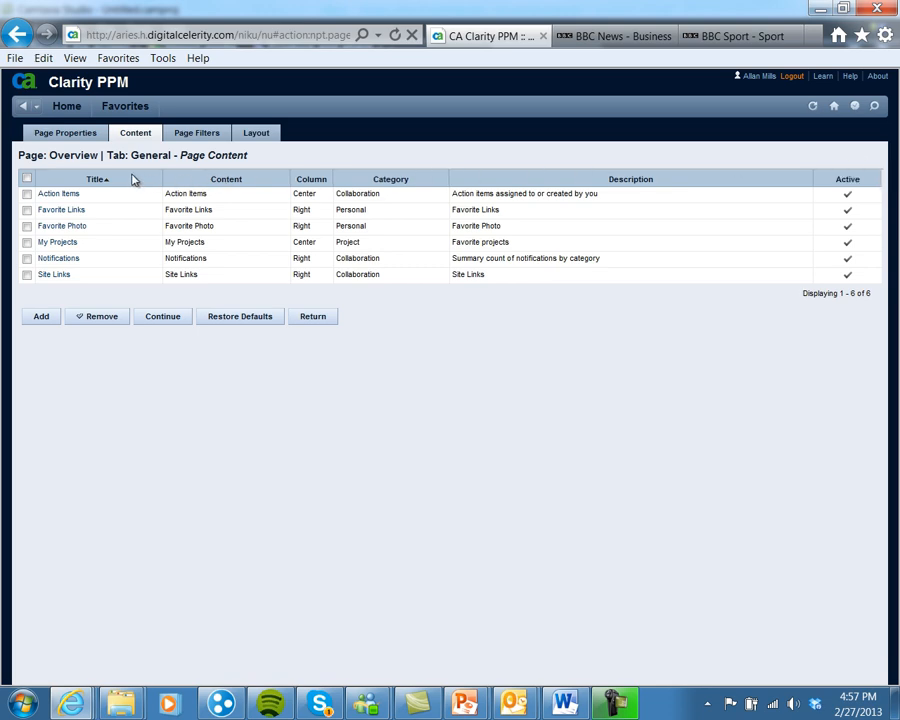
click(27, 226)
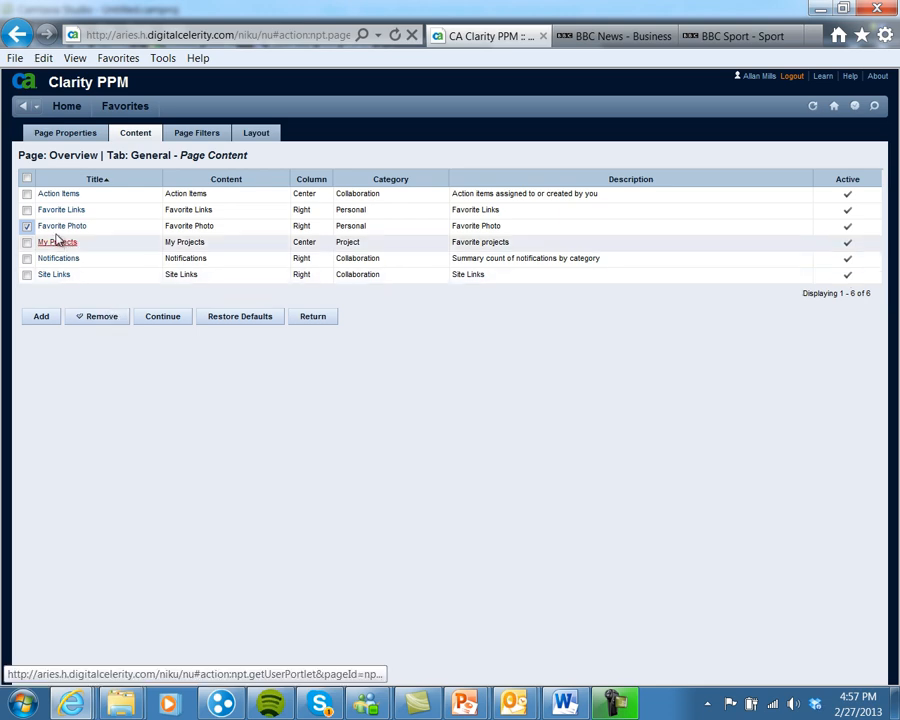
click(99, 318)
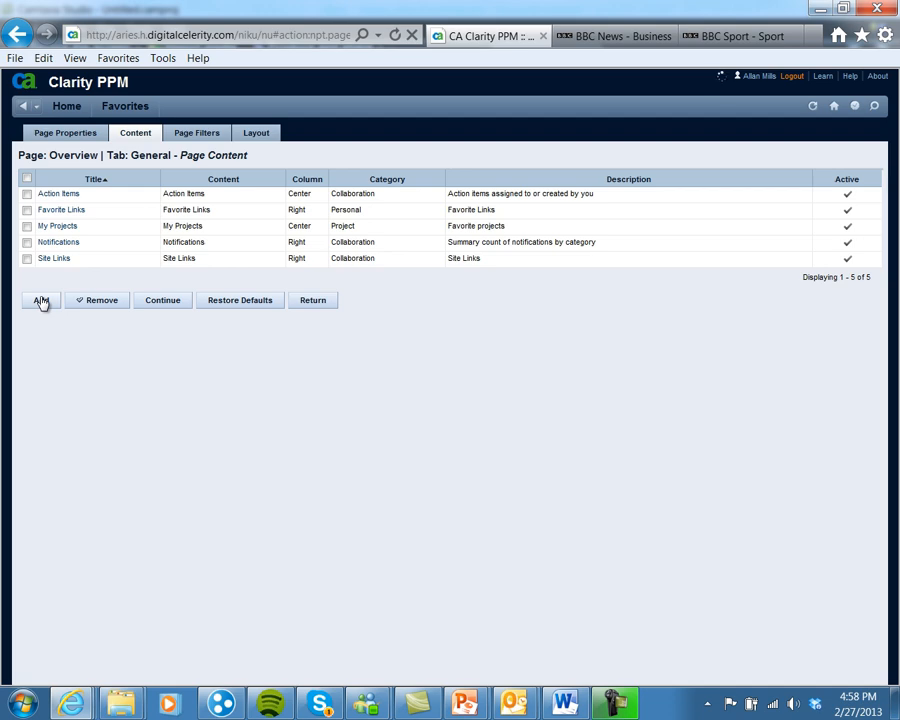
Filter the available content by the title "issue" and add the Issue Management portlet to the General page.
click(41, 301)
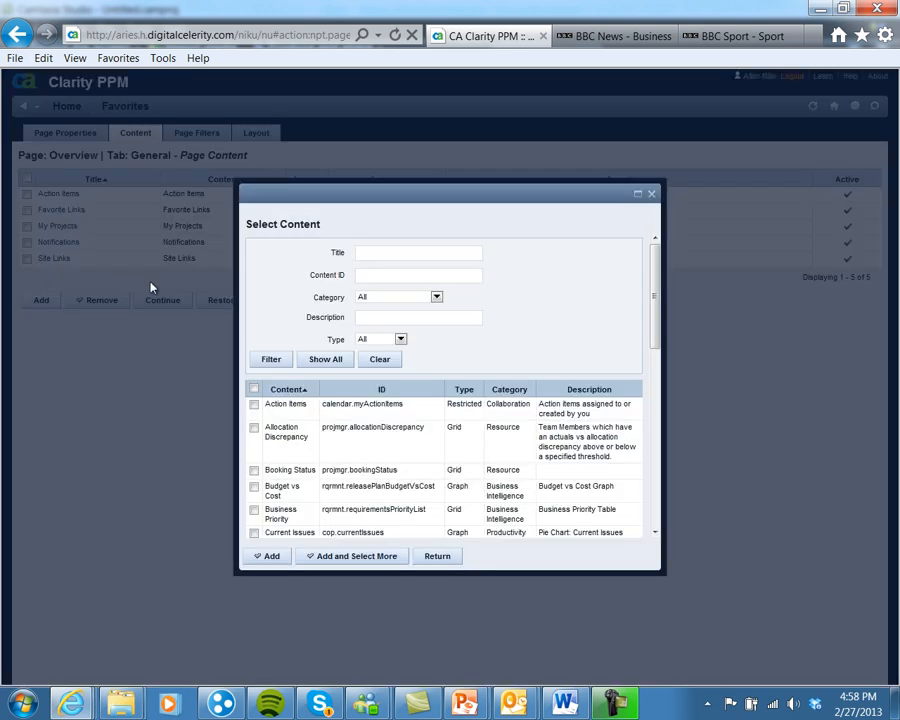
text(issue)
click(270, 359)
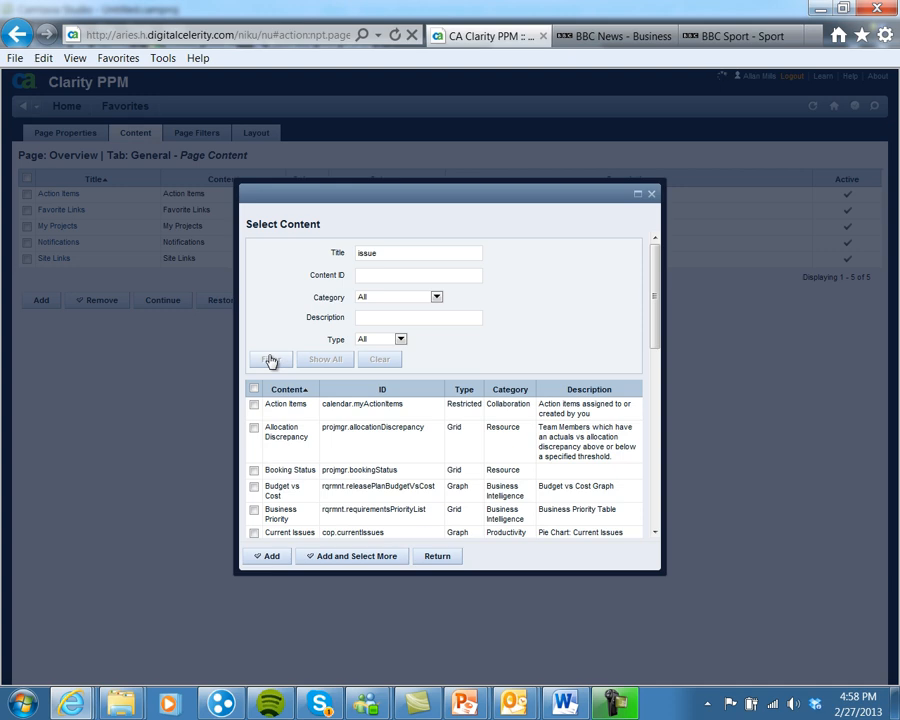
click(254, 404)
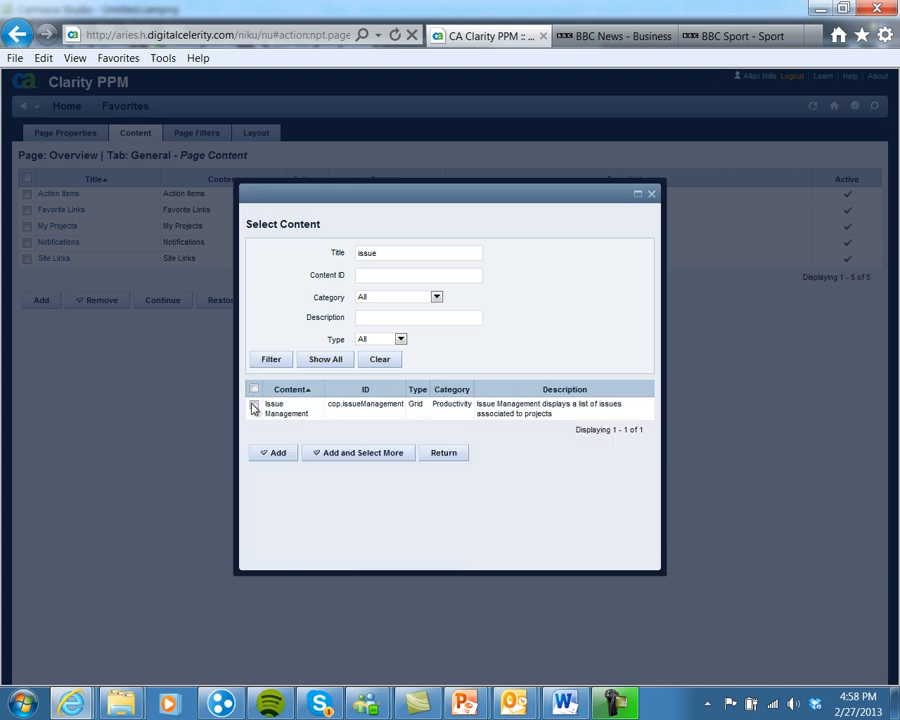
click(274, 454)
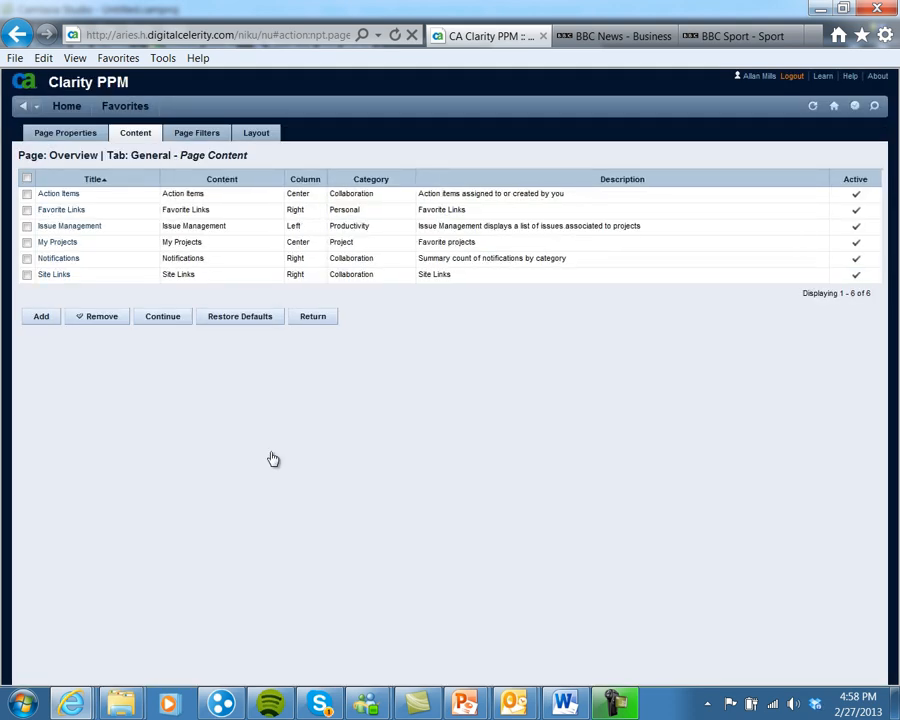
Move Issue Management from the left column to the center column of the page layout, save it and return to the overview.
click(264, 138)
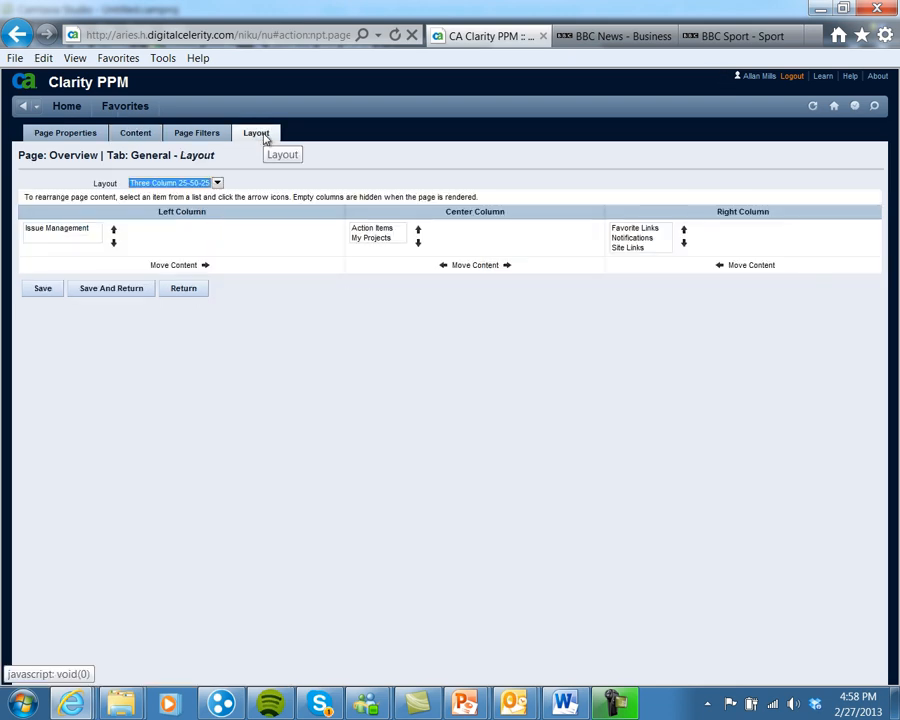
click(70, 233)
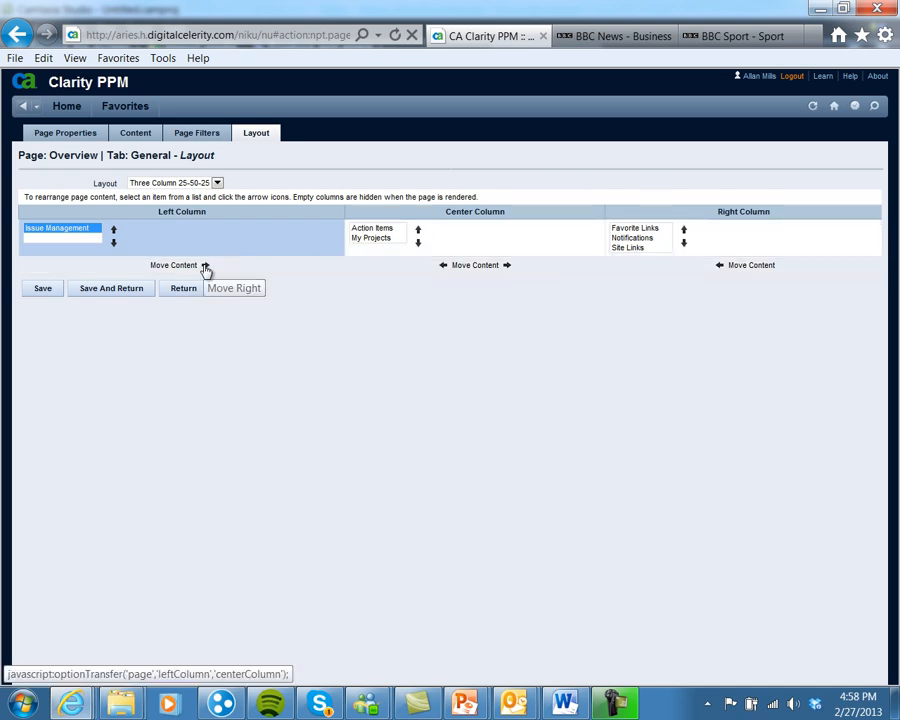
click(205, 266)
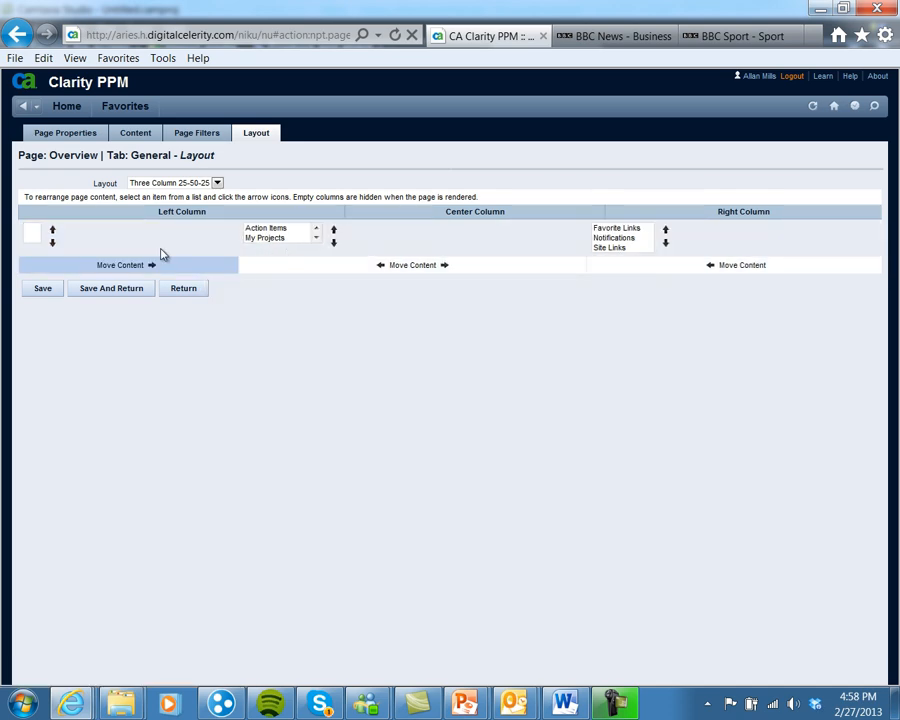
click(316, 239)
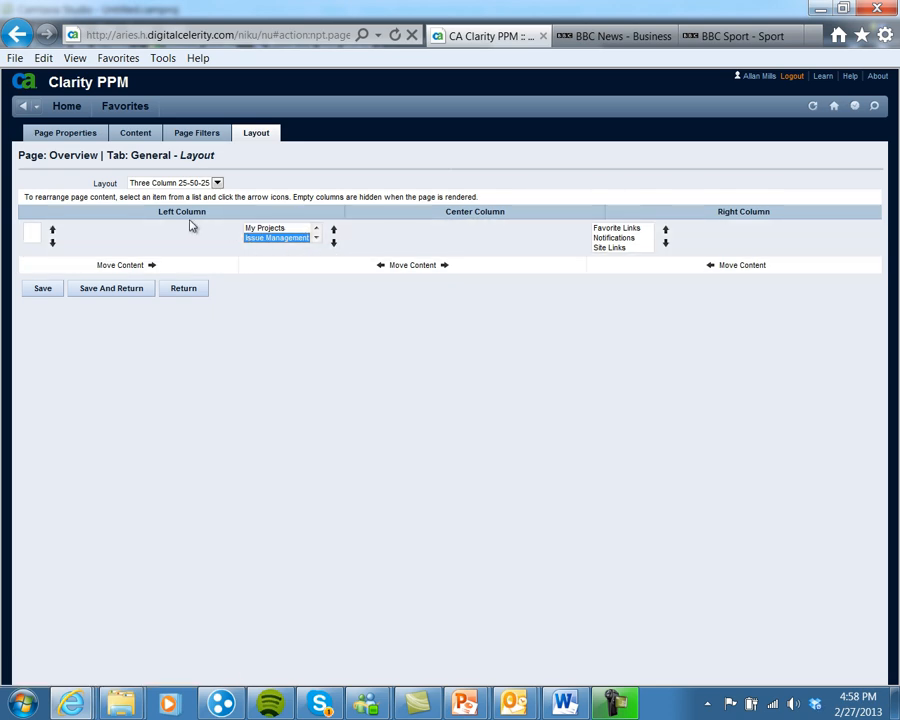
click(111, 289)
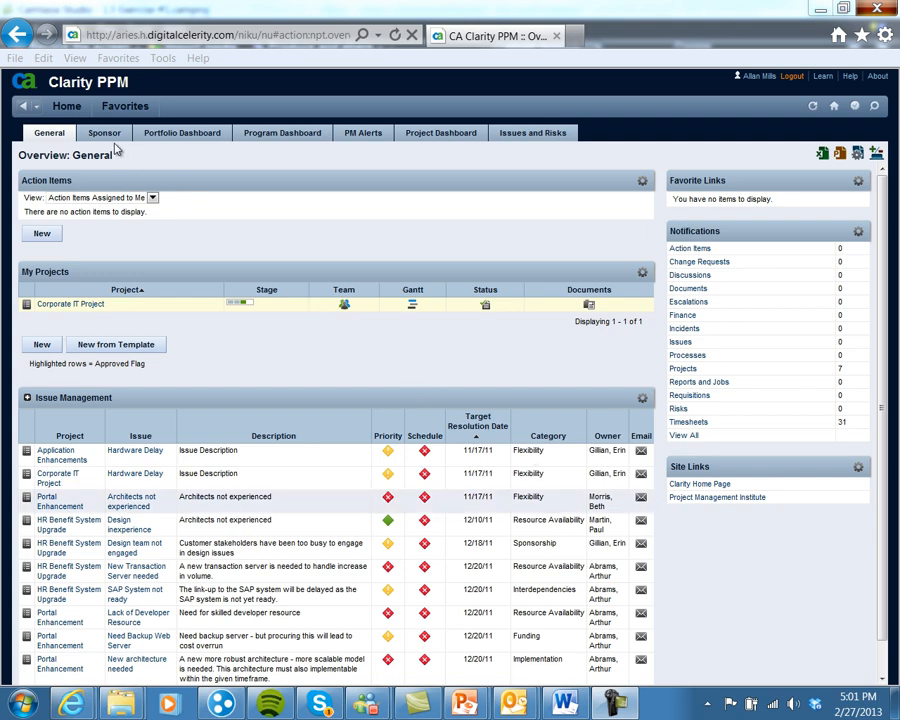
Turn off Alert, SMS and Email notifications for all functional areas in the account settings.
mouse_move(57, 104)
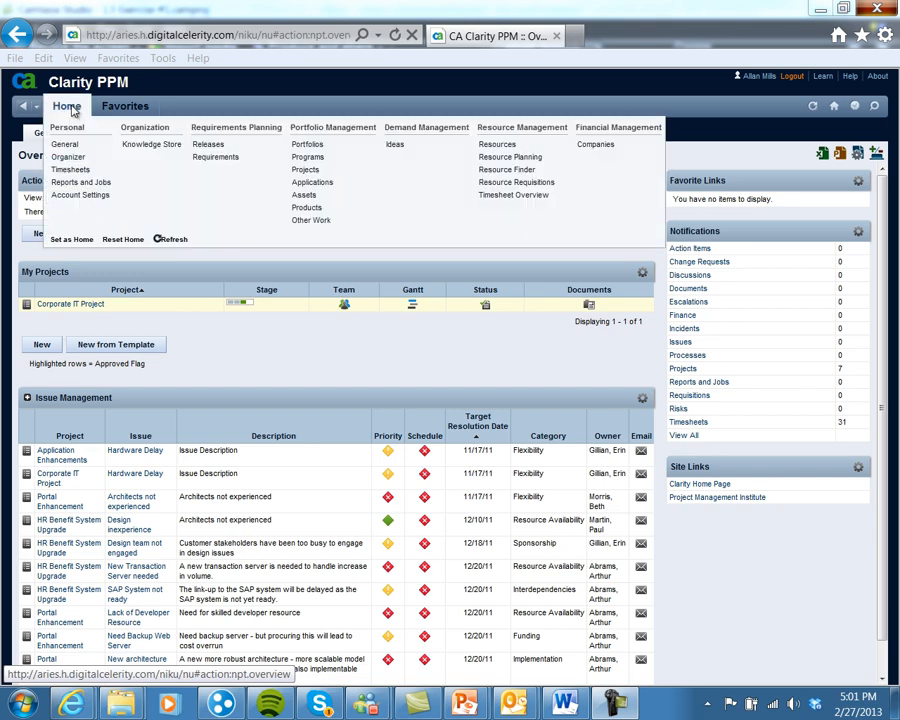
click(82, 195)
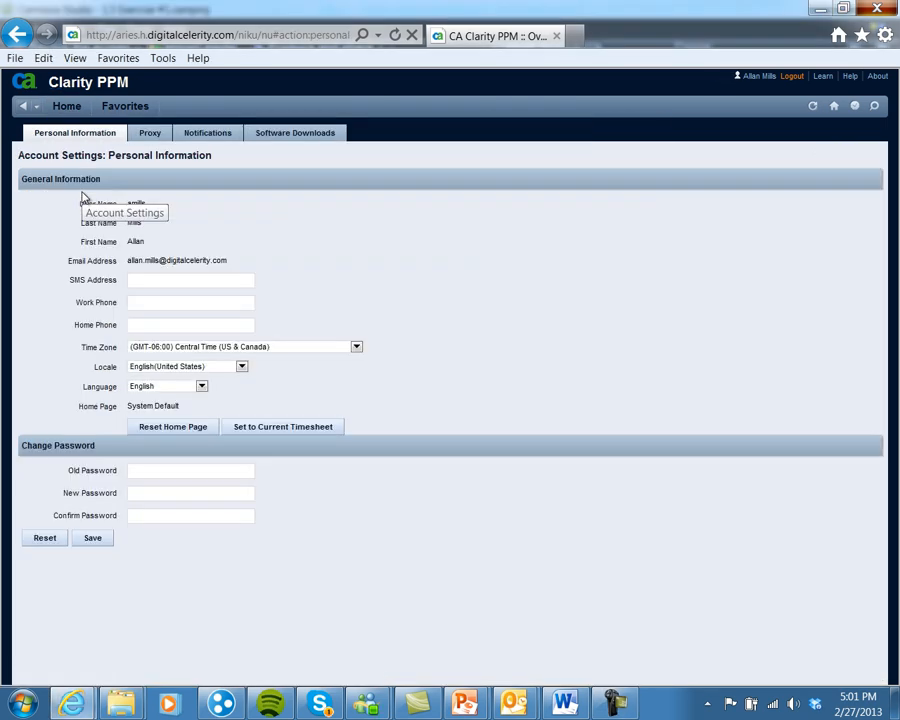
click(213, 139)
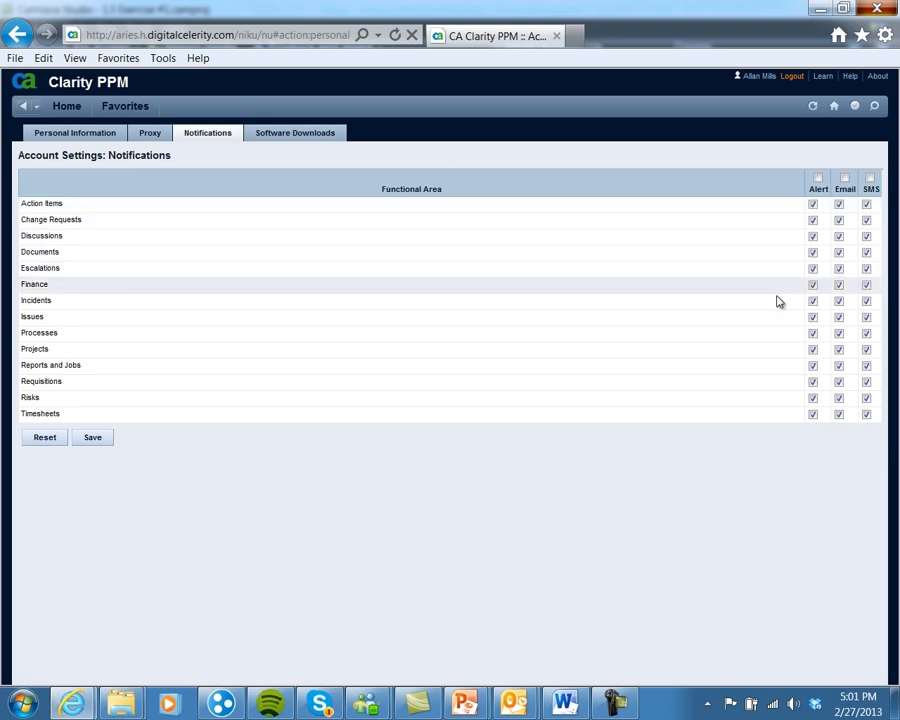
click(818, 180)
click(870, 179)
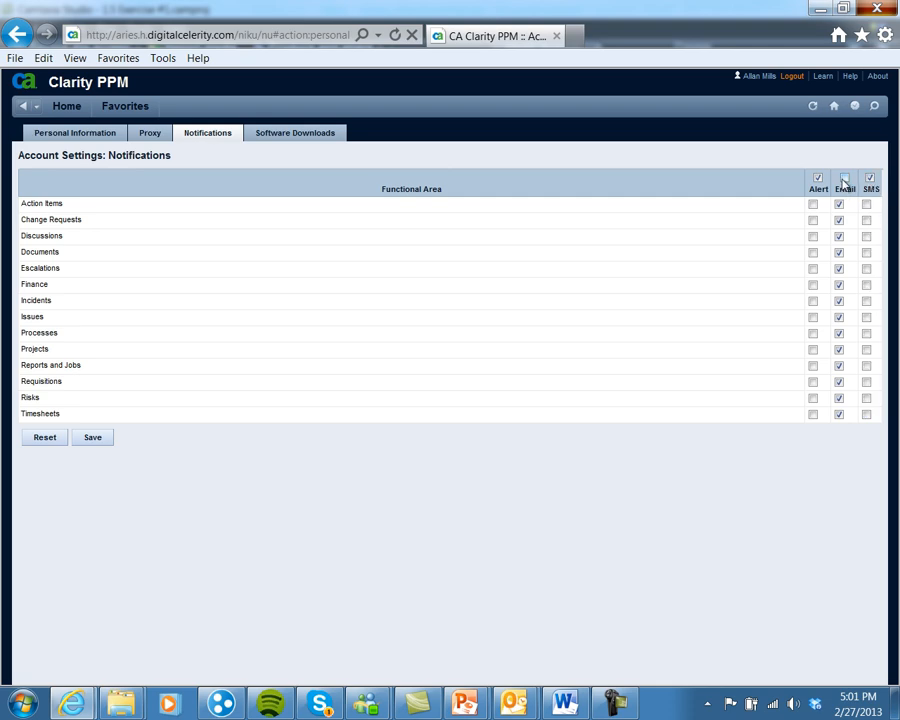
click(845, 179)
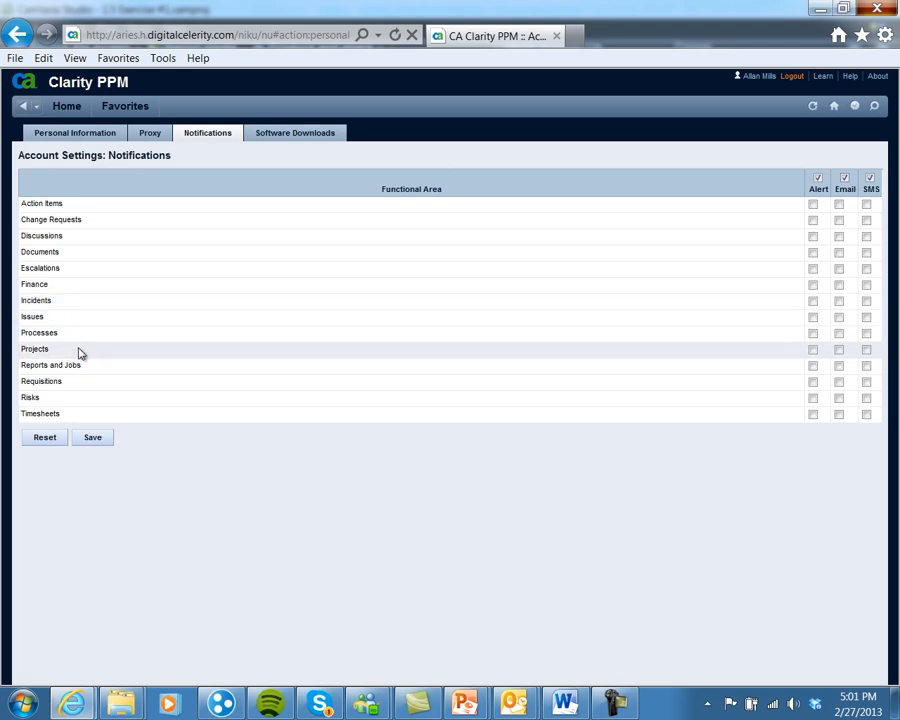
Enable email notifications for Projects and for Reports and Jobs.
click(839, 351)
click(839, 350)
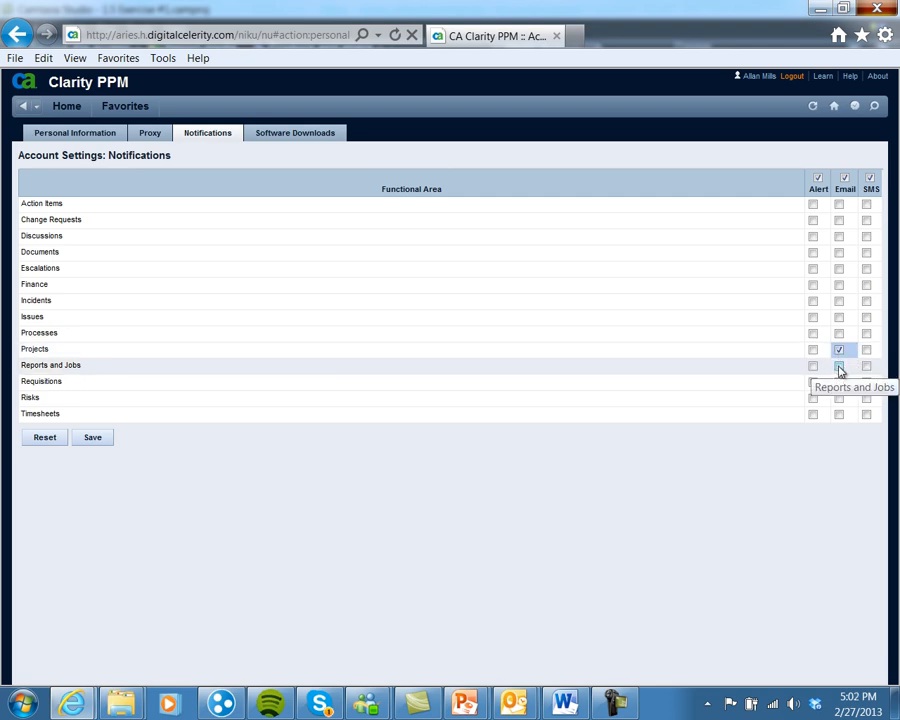
click(840, 367)
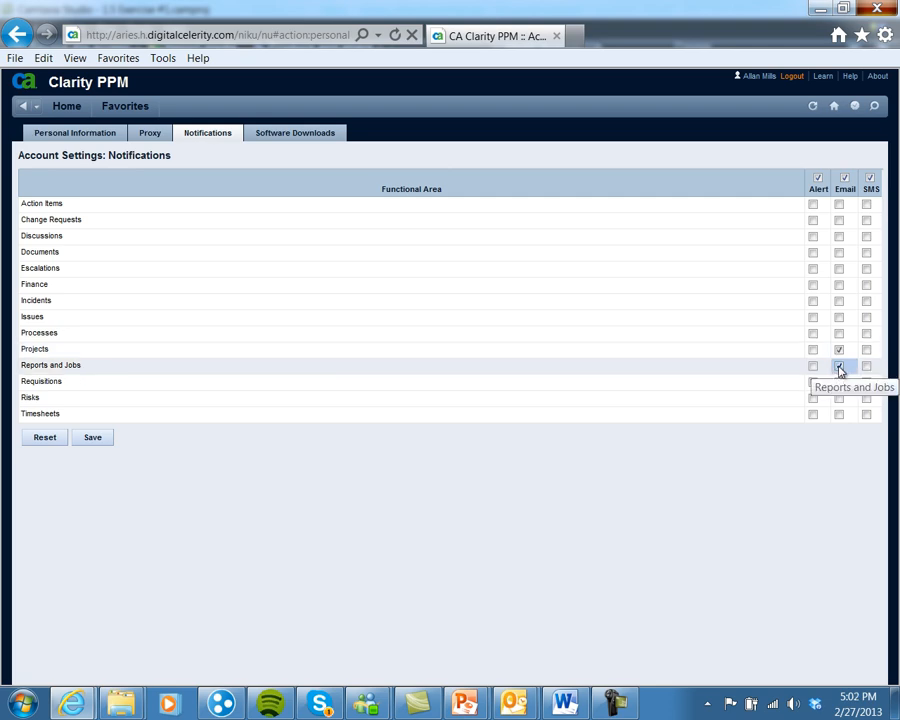